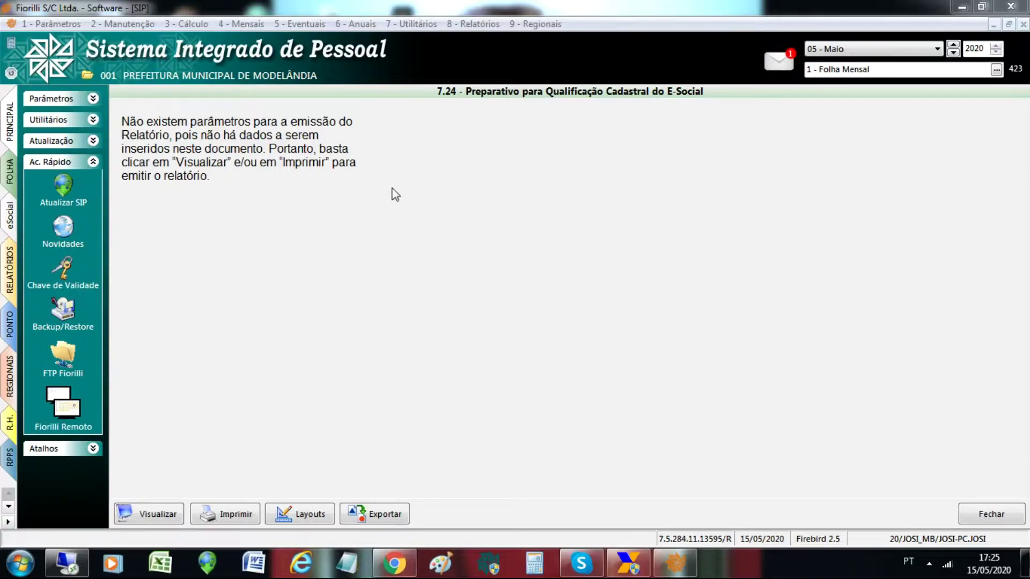
- Open Encerramento/Reabertura de Referência (3.10) and check the May 2020 Folha Mensal and Rescisão references
click(189, 27)
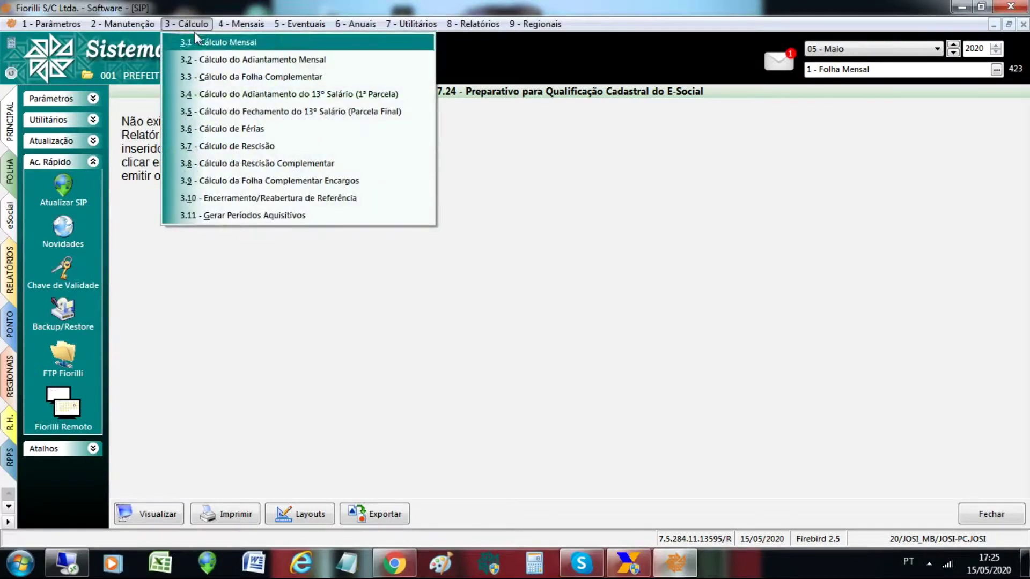
click(234, 199)
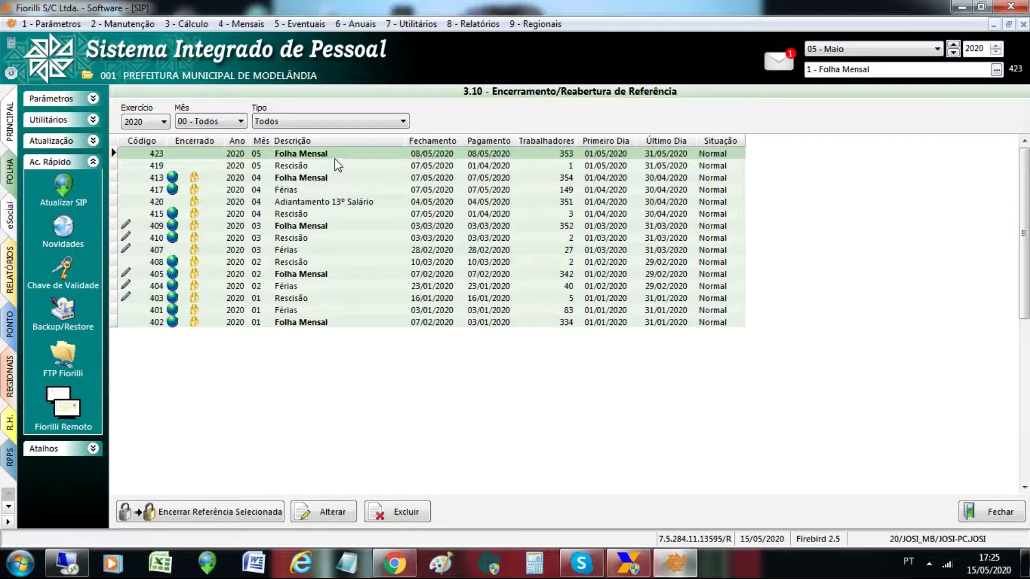
click(303, 167)
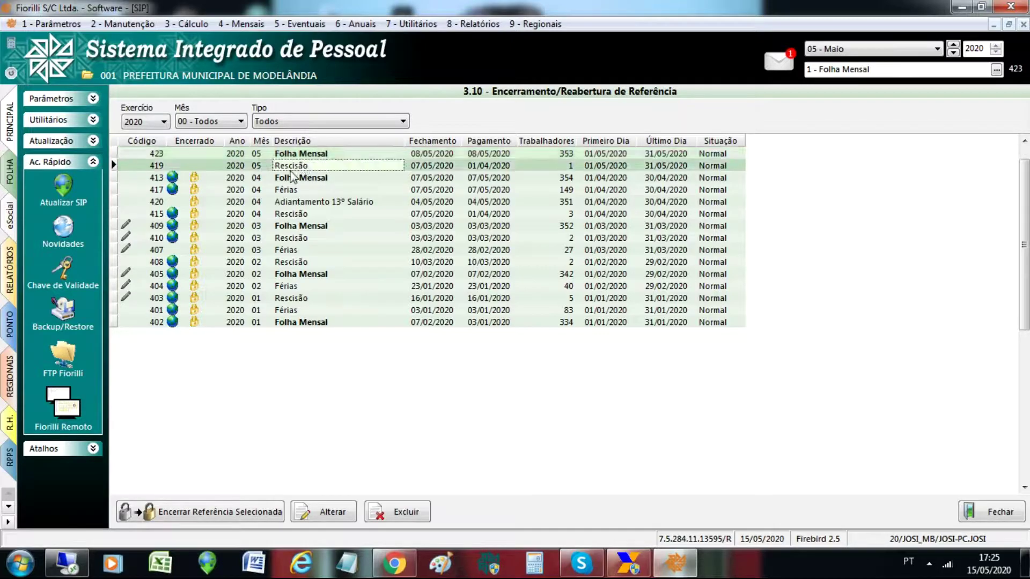
click(301, 155)
click(299, 168)
- Open Geração de Arquivo texto para SEFIP (4.8.2) and limit the reference selection to Folha Mensal and Rescisão, excluding Férias and Complementar de Rescisão
click(245, 24)
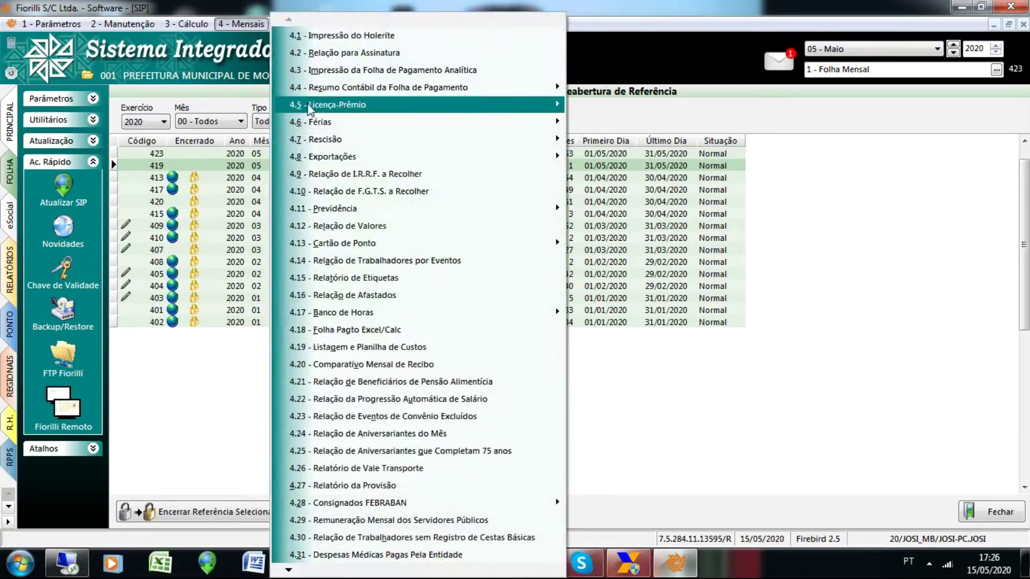
mouse_move(321, 162)
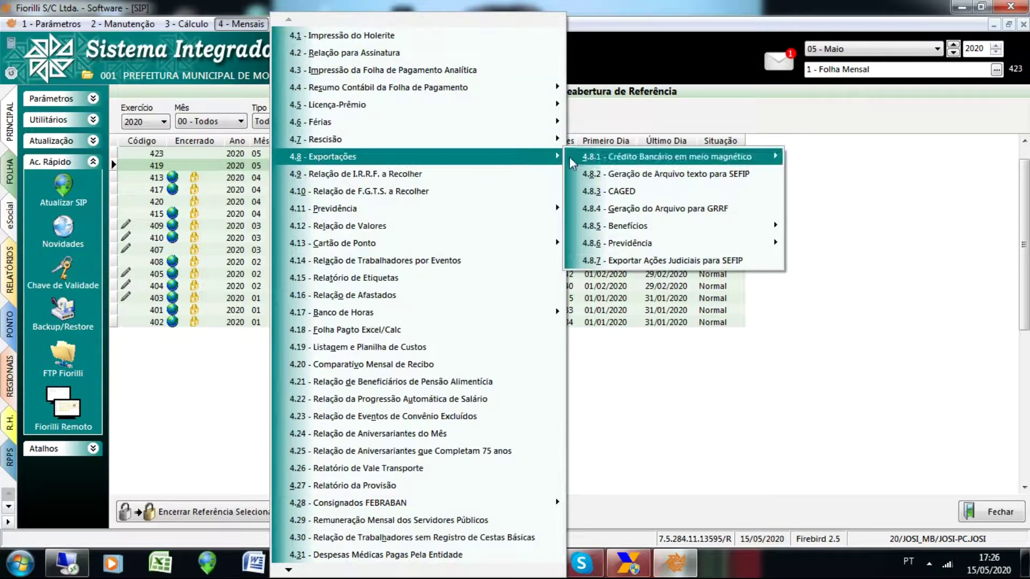
click(609, 177)
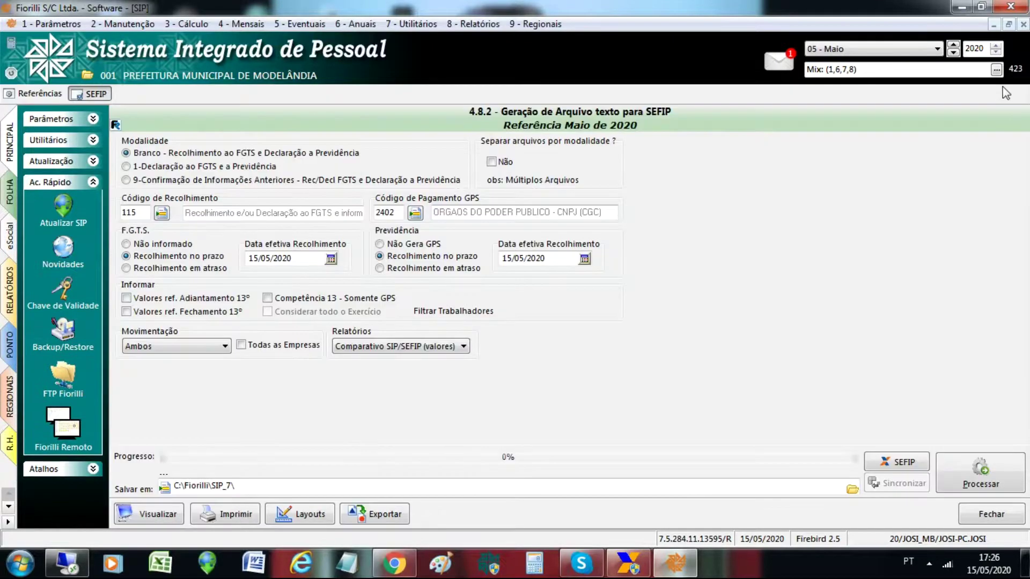
click(996, 69)
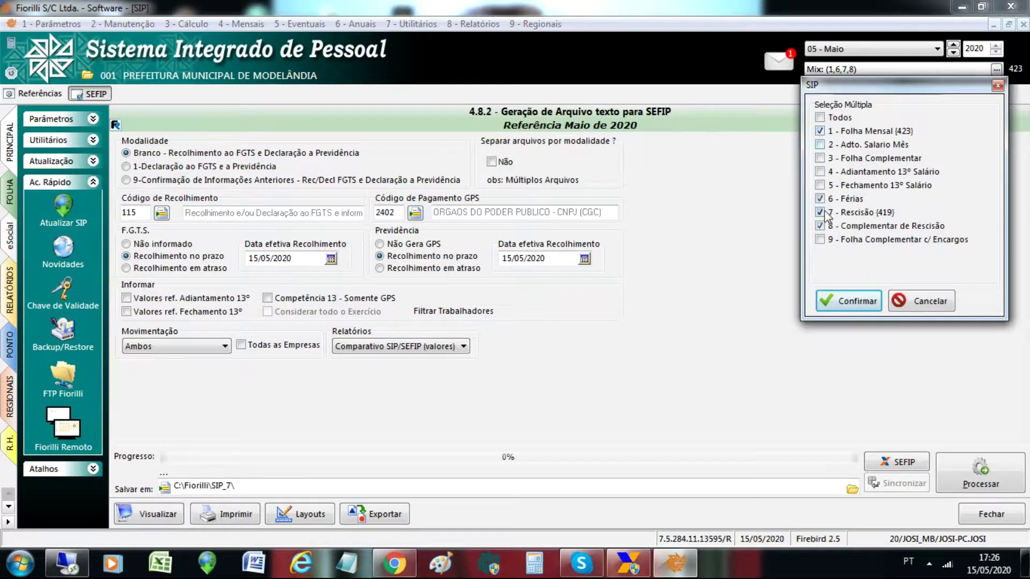
click(820, 199)
click(820, 226)
click(848, 302)
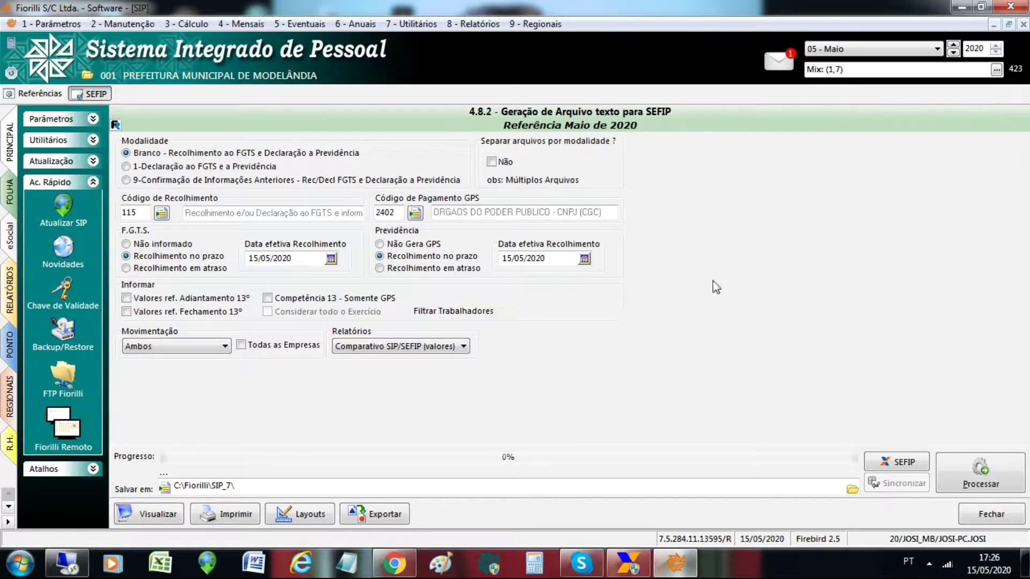
- Set Movimentação to Apenas Funcionários and process the SEFIP file for May 2020 into C:\Fiorilli\SIP_7\
click(222, 346)
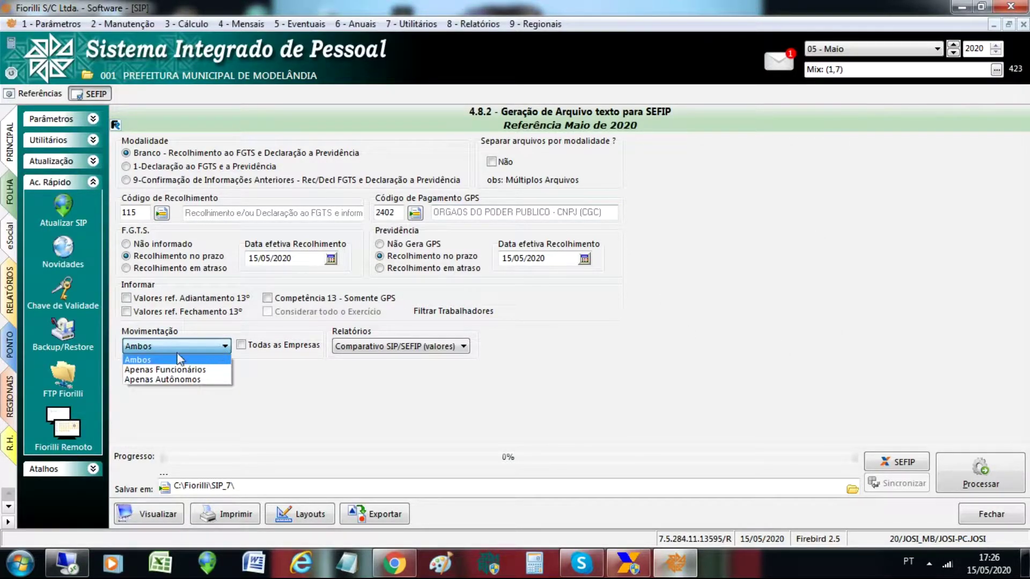
click(192, 370)
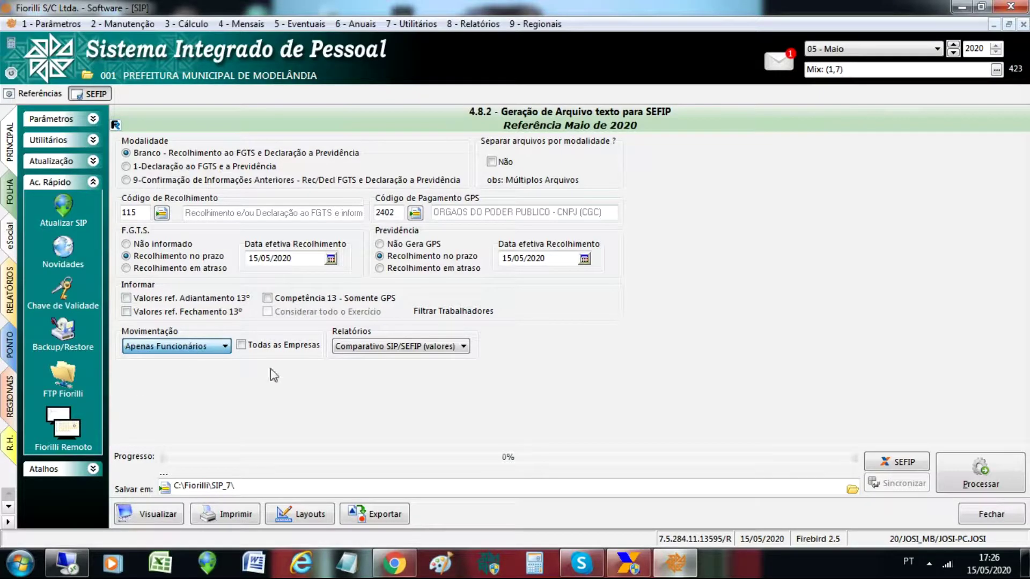
click(221, 350)
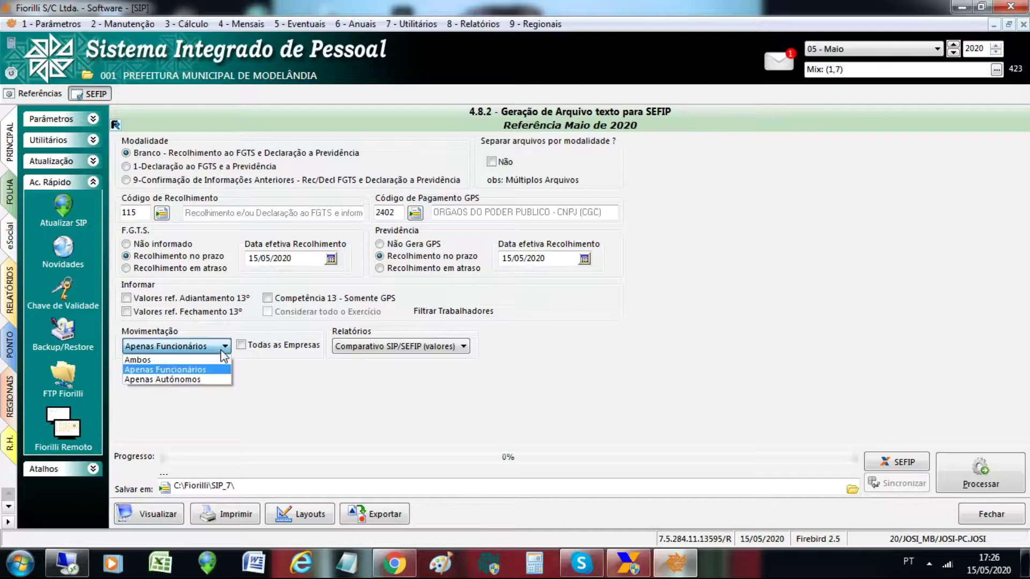
click(195, 369)
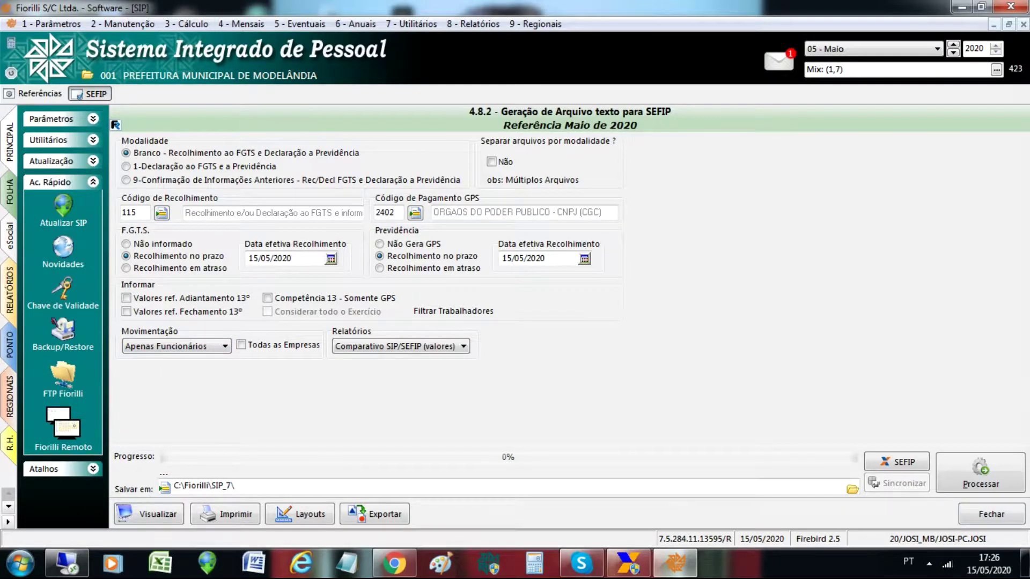
click(980, 471)
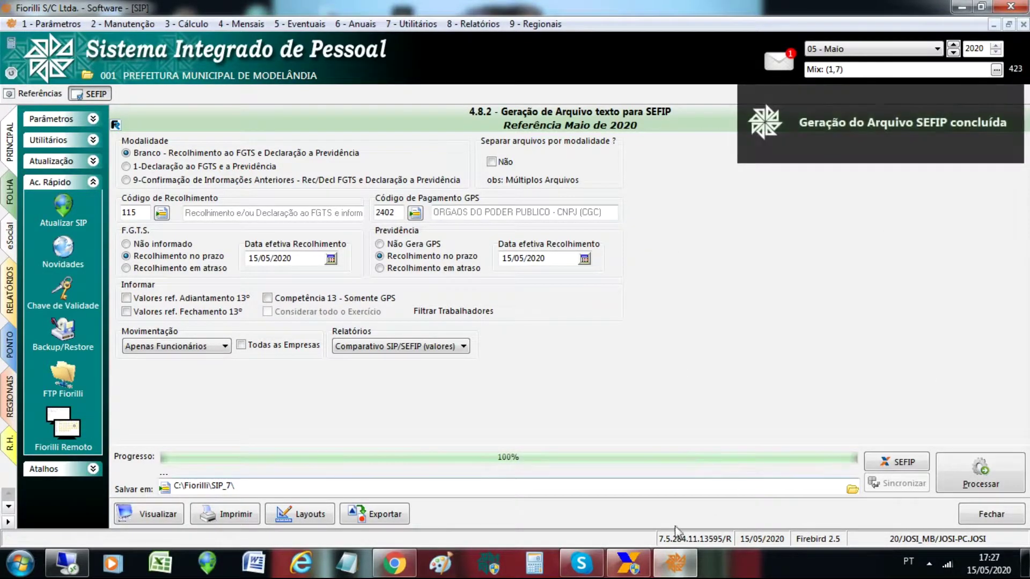
- Switch to the SEFIP program, leave the old GPS report and clear its database, confirming the deletion of company and worker data
click(634, 568)
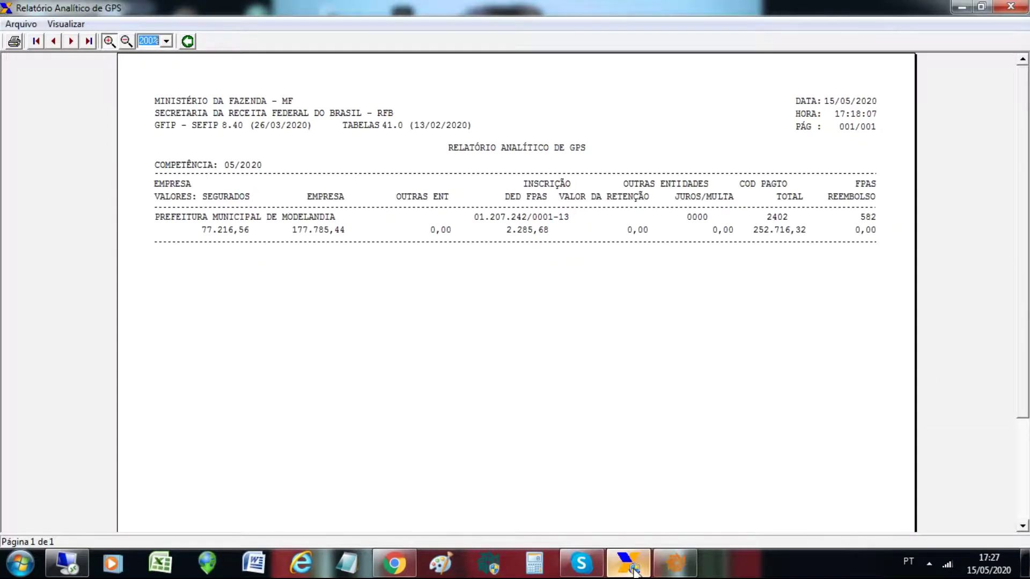
click(188, 42)
click(301, 119)
click(346, 244)
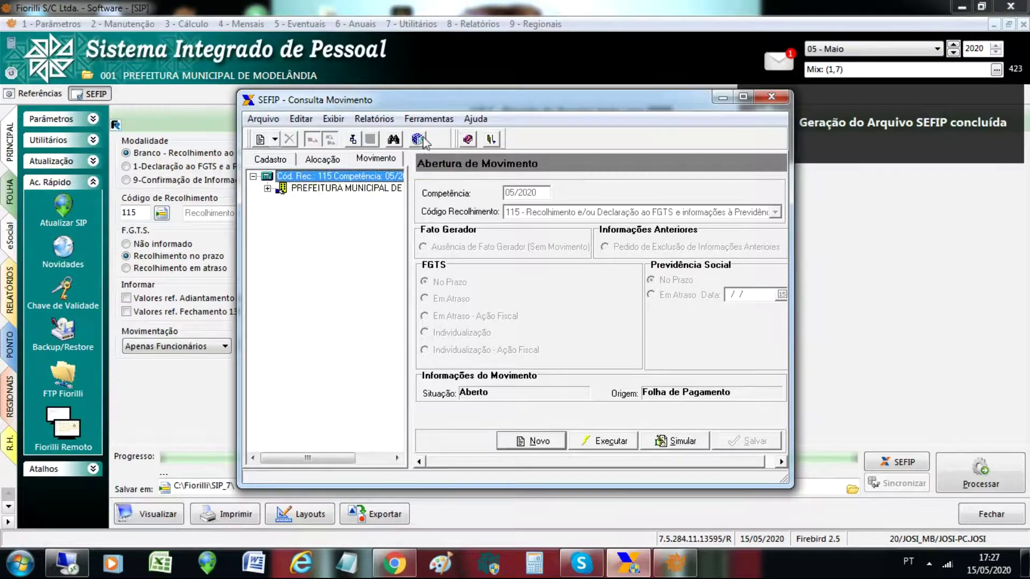
click(428, 119)
click(461, 221)
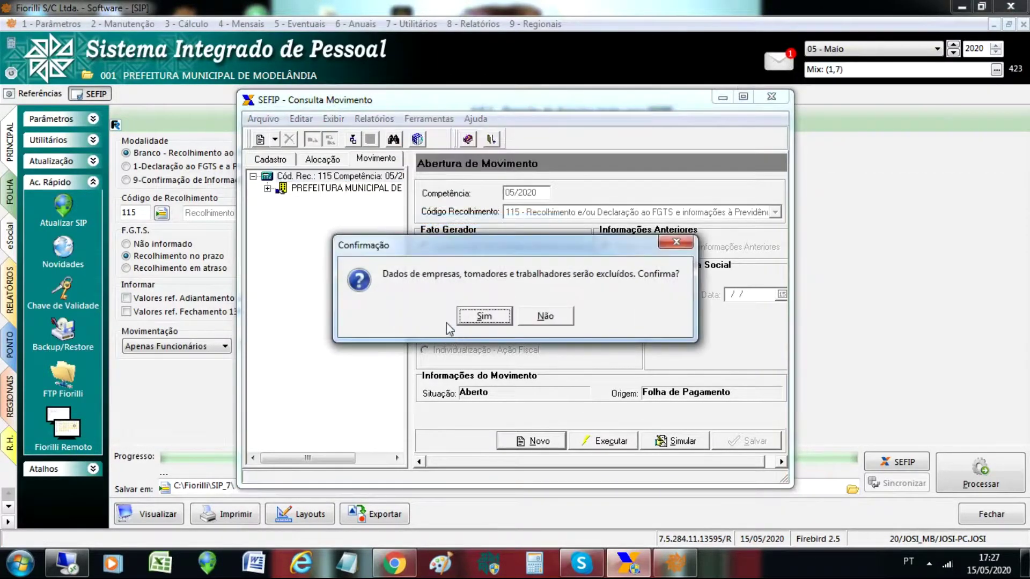
click(485, 316)
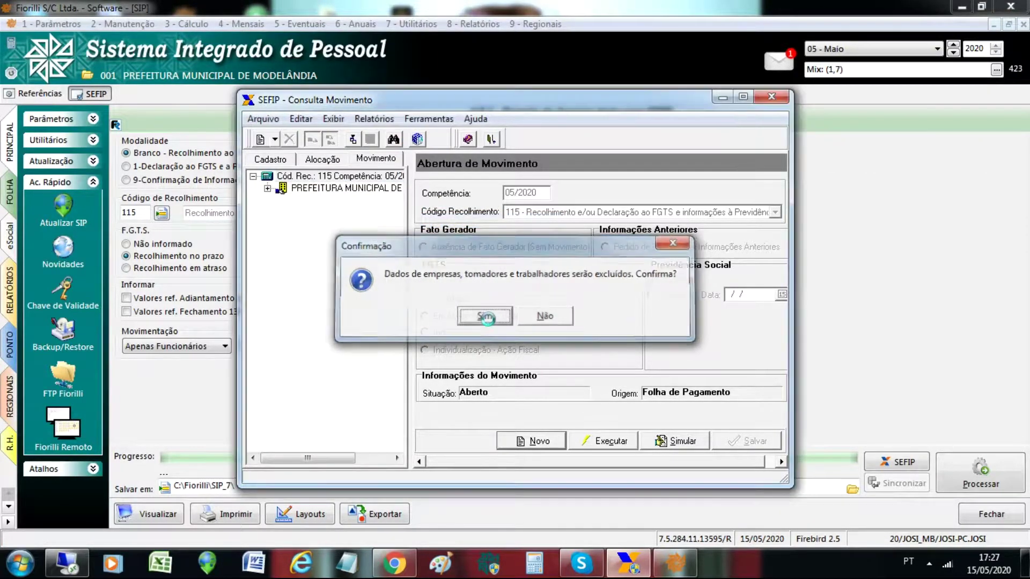
click(514, 317)
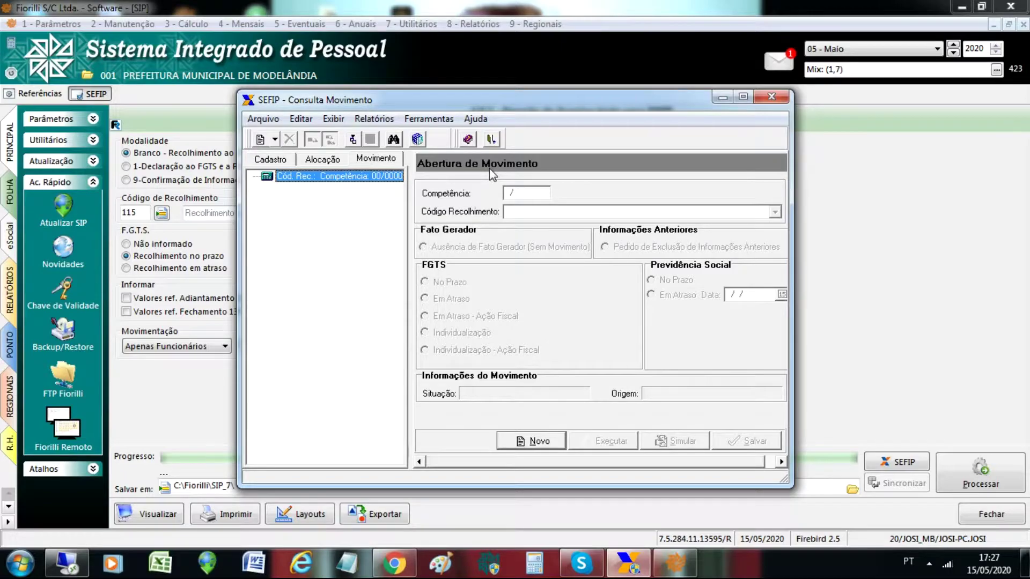
- Import the generated SEFIP payroll file from the sip_7 folder and simulate the closing of the movement
click(353, 140)
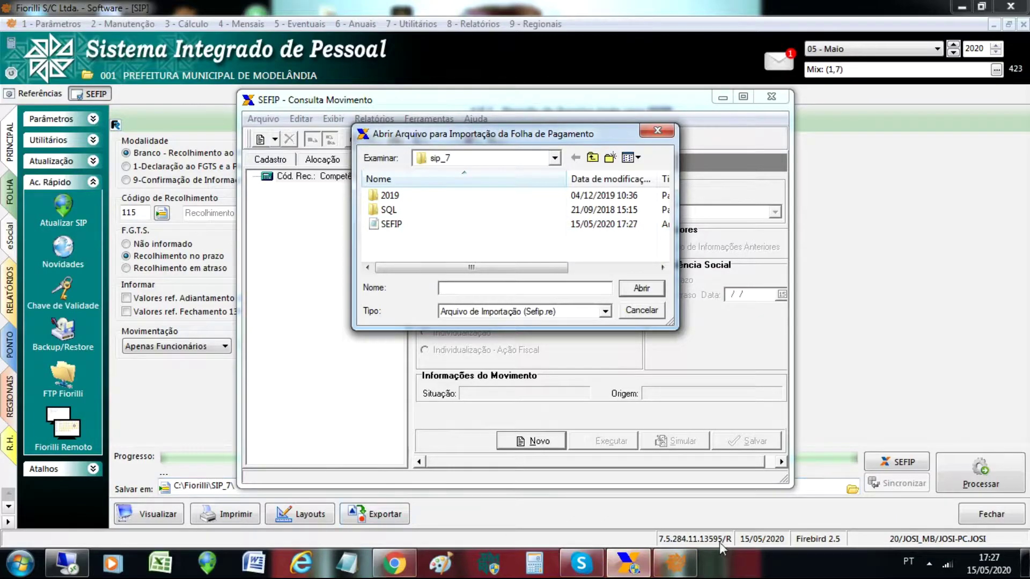
click(675, 564)
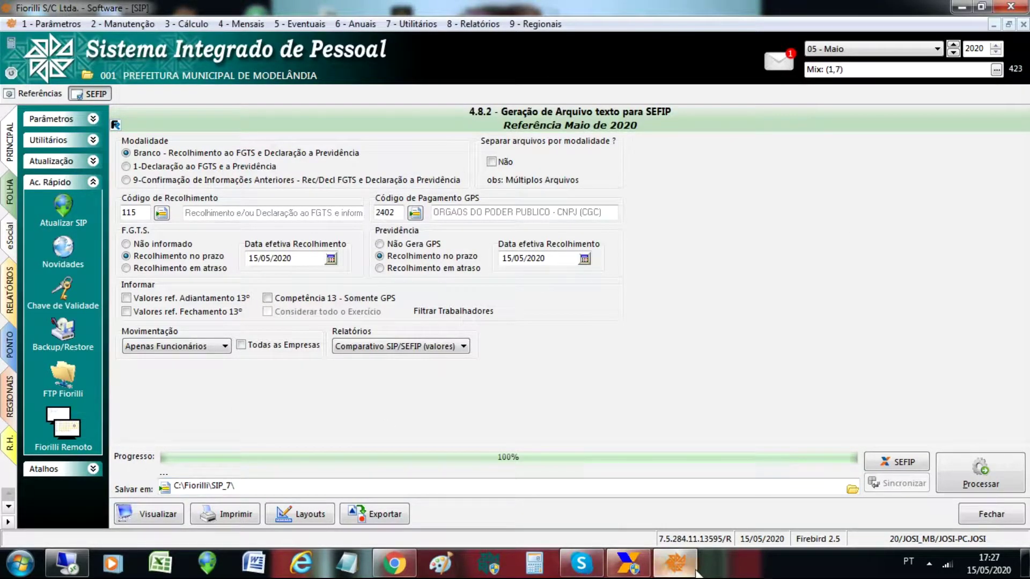
click(627, 564)
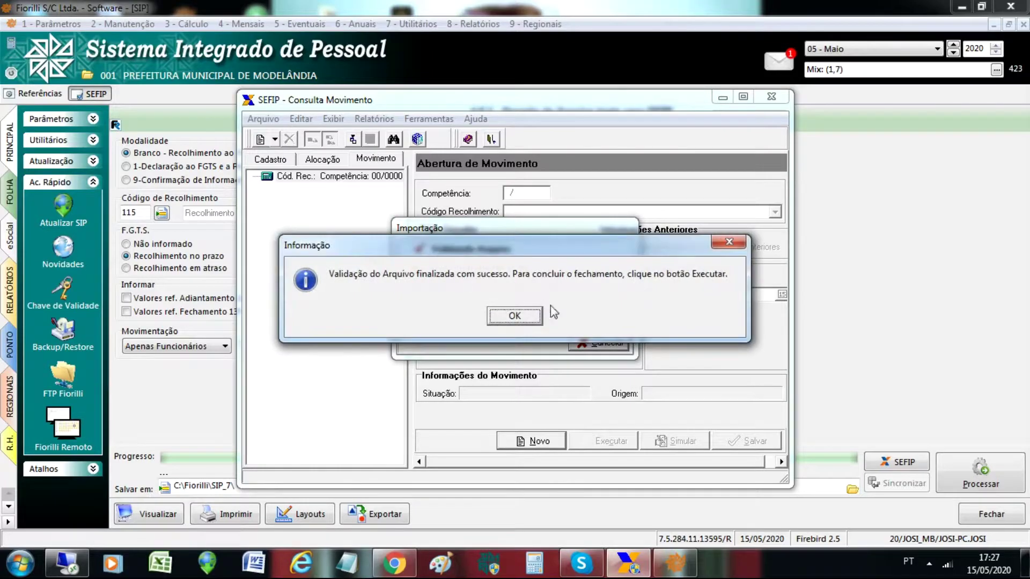
click(514, 318)
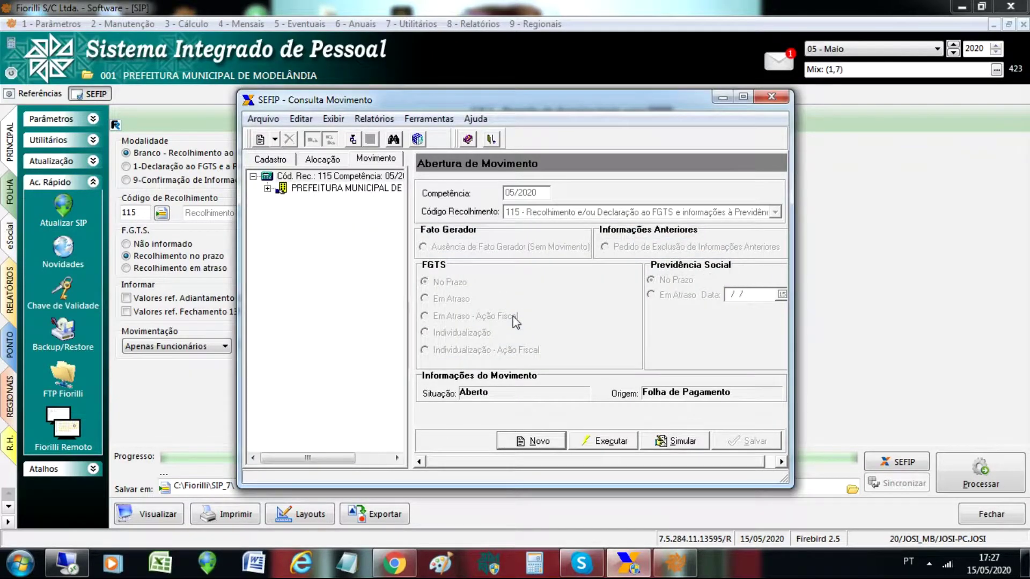
click(694, 443)
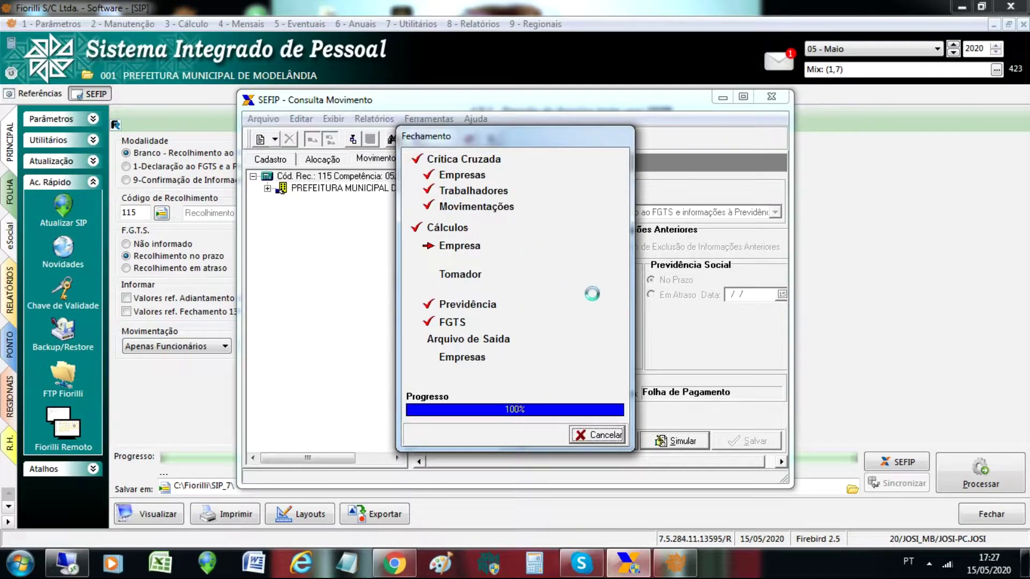
click(664, 343)
- Display the movement's Analítico GPS report on screen for competência 05/2020
click(374, 118)
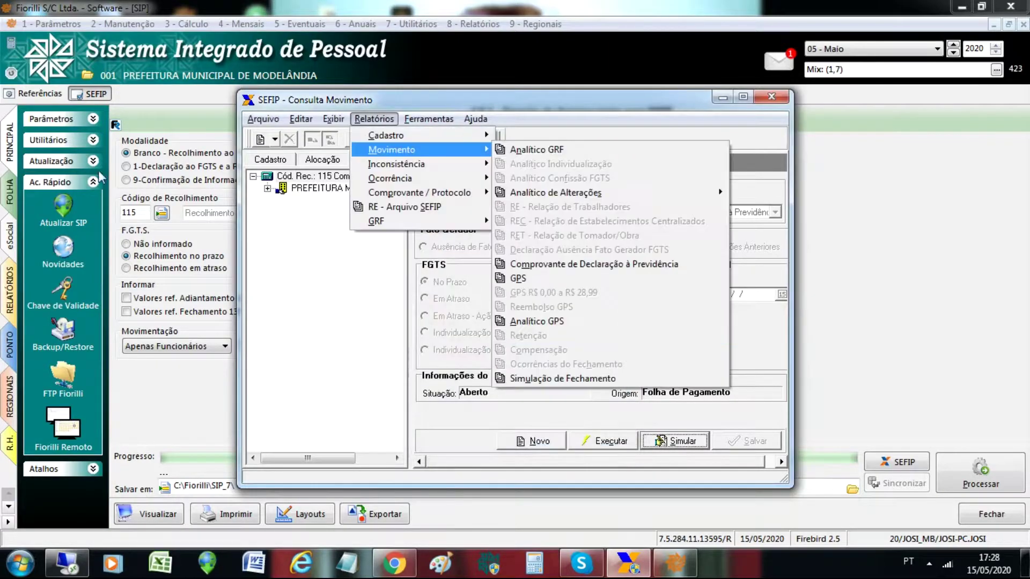
mouse_move(428, 119)
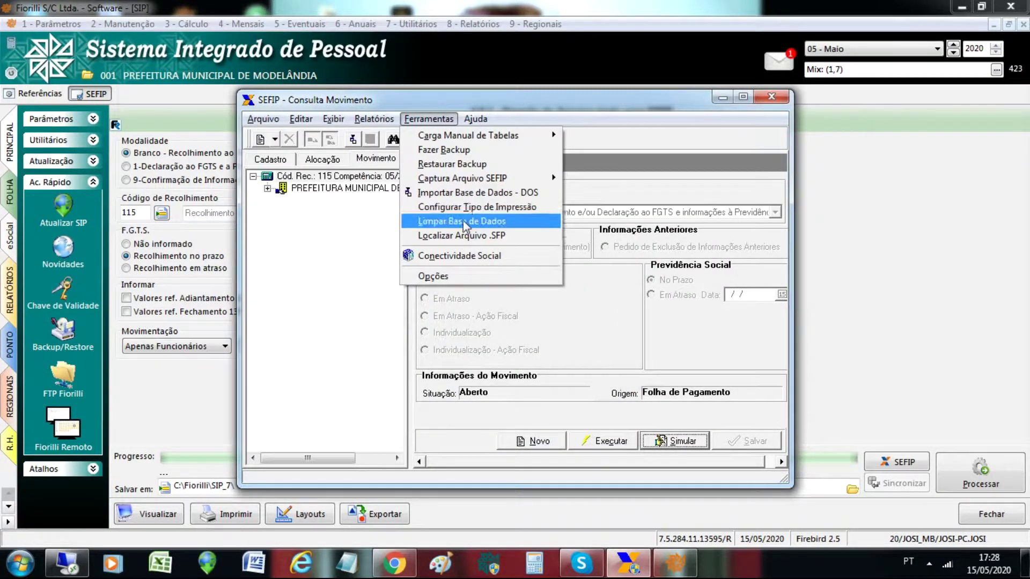
mouse_move(374, 122)
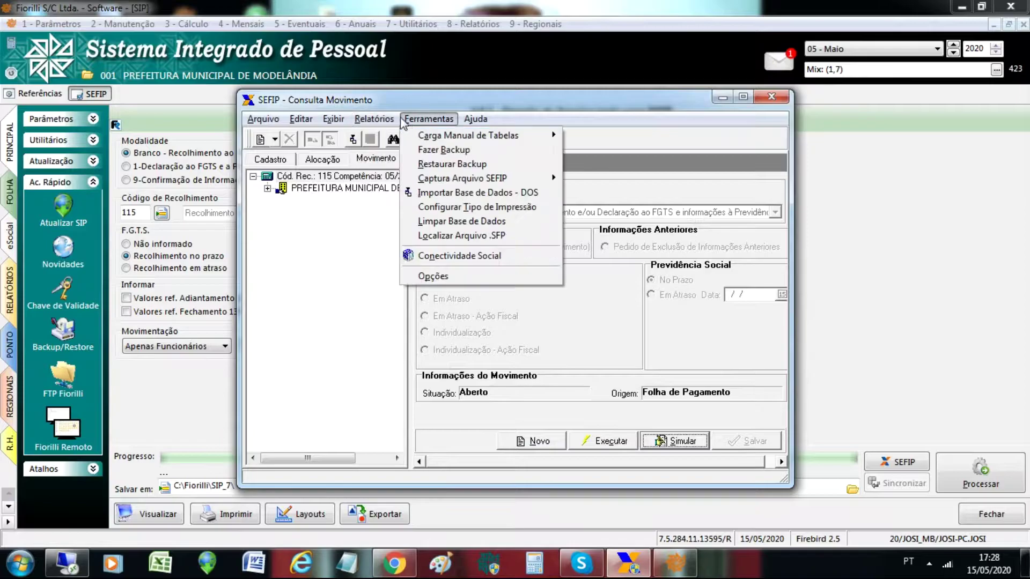
mouse_move(390, 152)
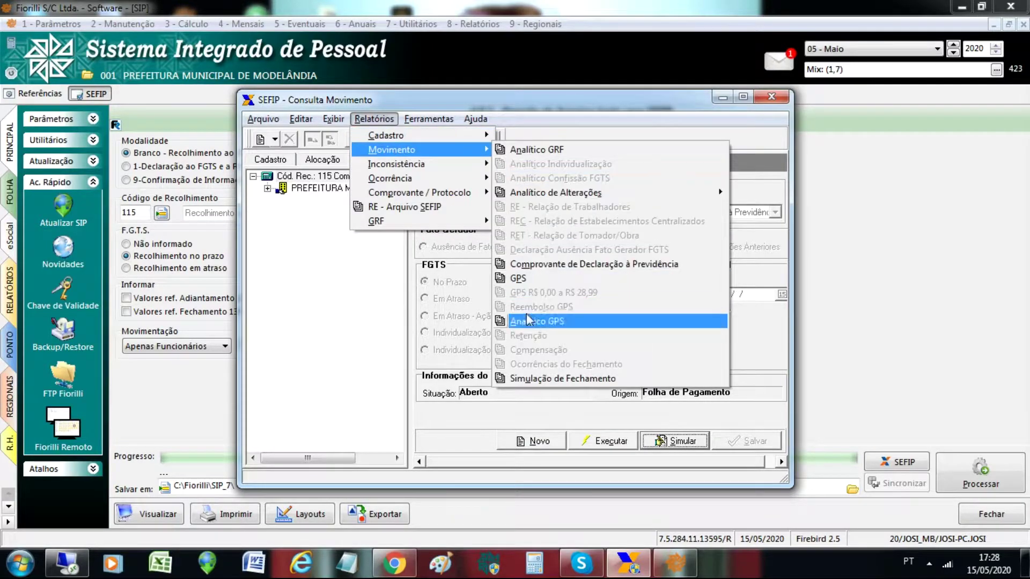
click(543, 321)
click(423, 316)
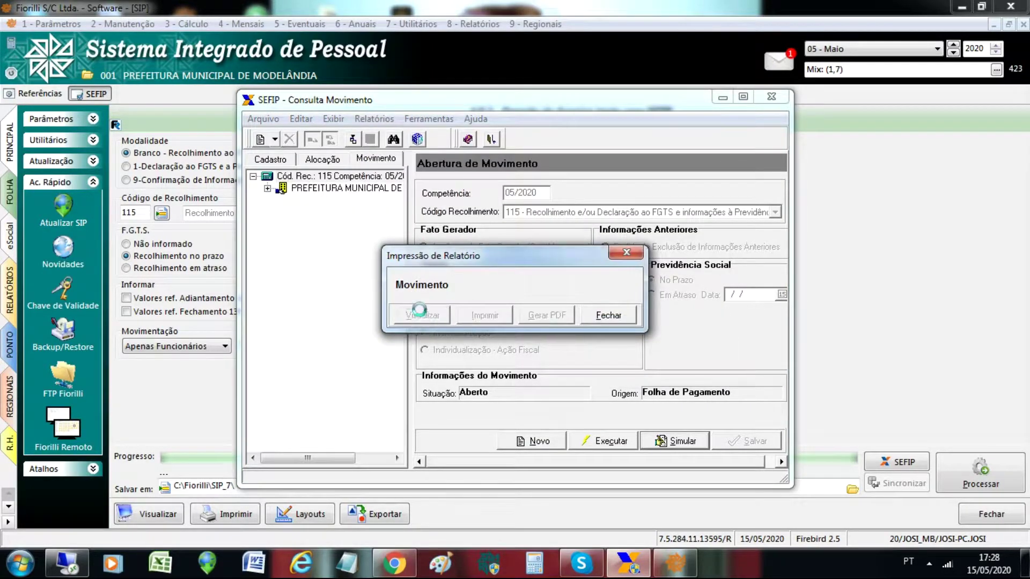
scroll(489, 274, down, 3)
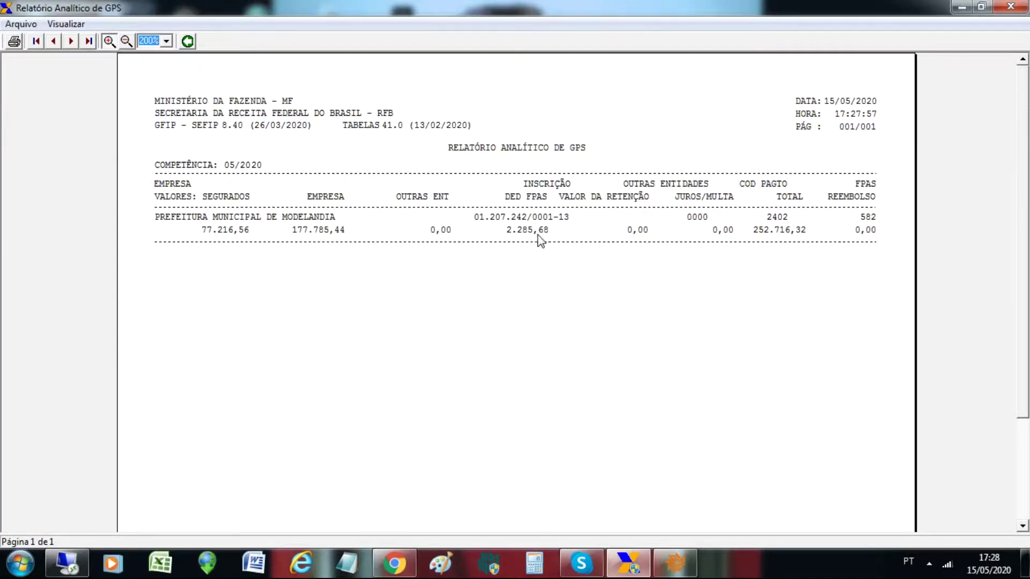
- Switch back to SIP and preview the Resumo Contábil da Folha de Pagamento (4.4.1) with Resumo Geral for May 2020
click(676, 570)
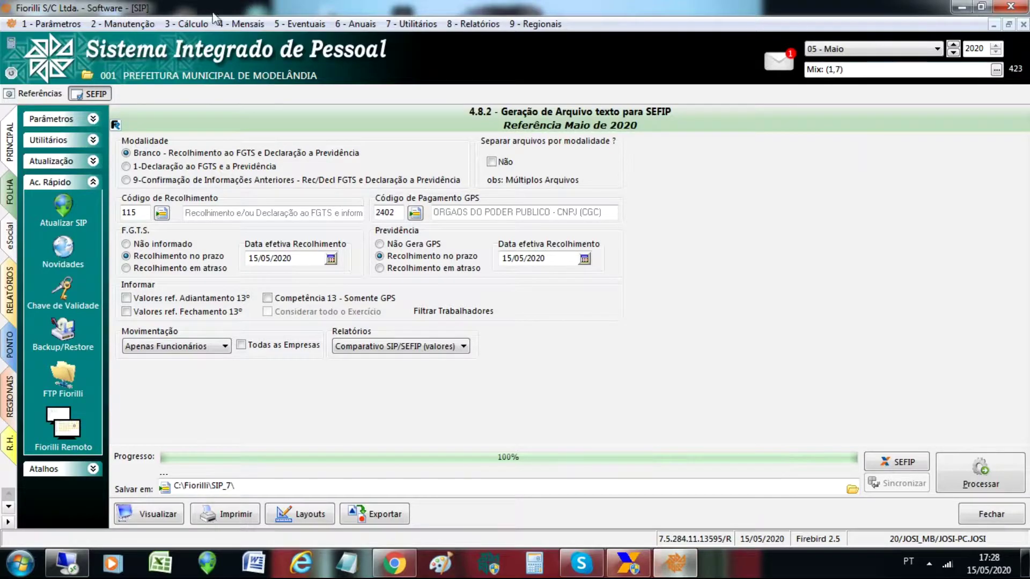
click(247, 24)
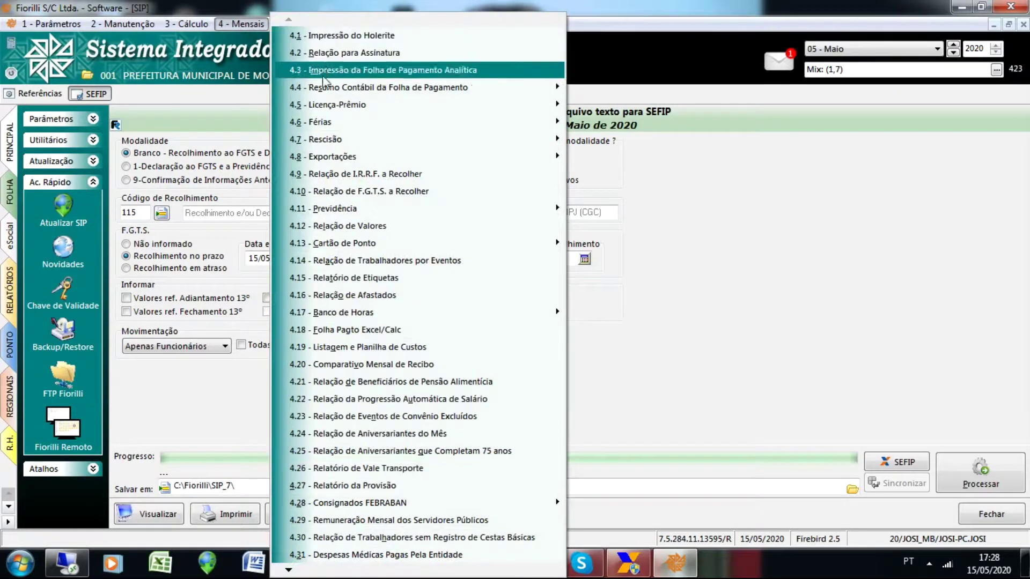
mouse_move(537, 87)
click(590, 87)
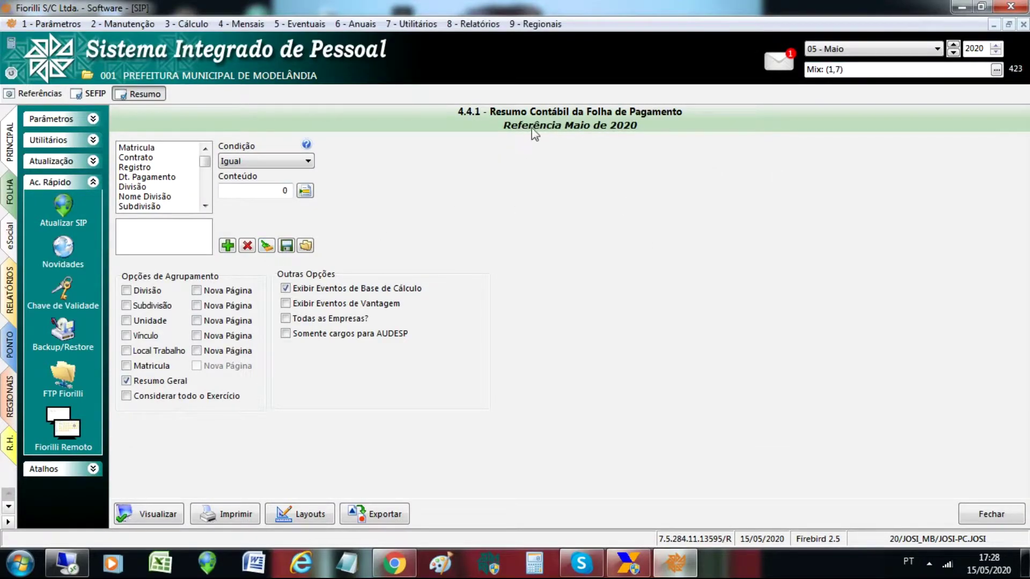
click(147, 516)
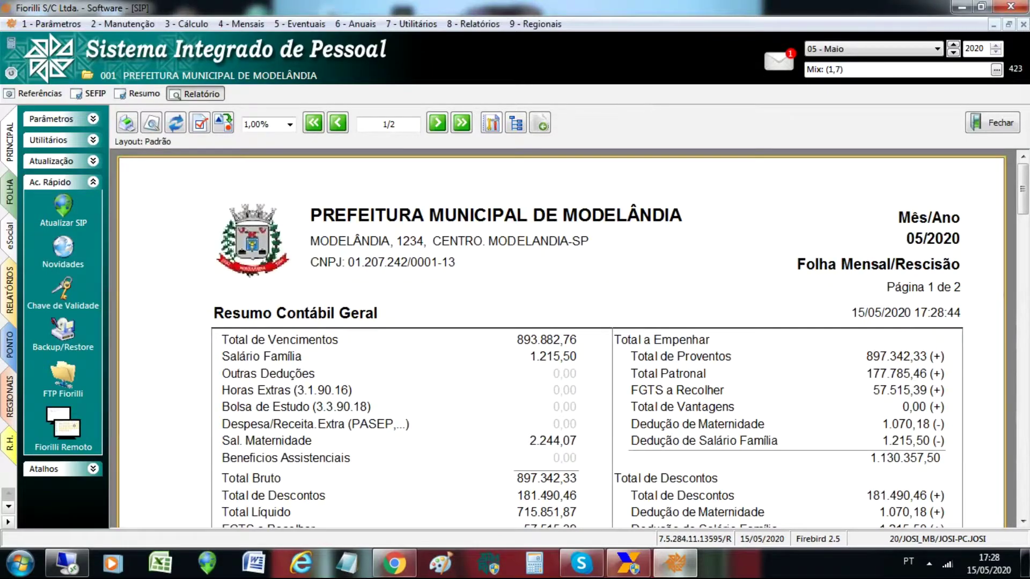
- Compare the Patronal section of the Resumo Contábil with the Relatório Analítico de GPS in the SEFIP program
scroll(783, 443, down, 3)
scroll(786, 440, down, 4)
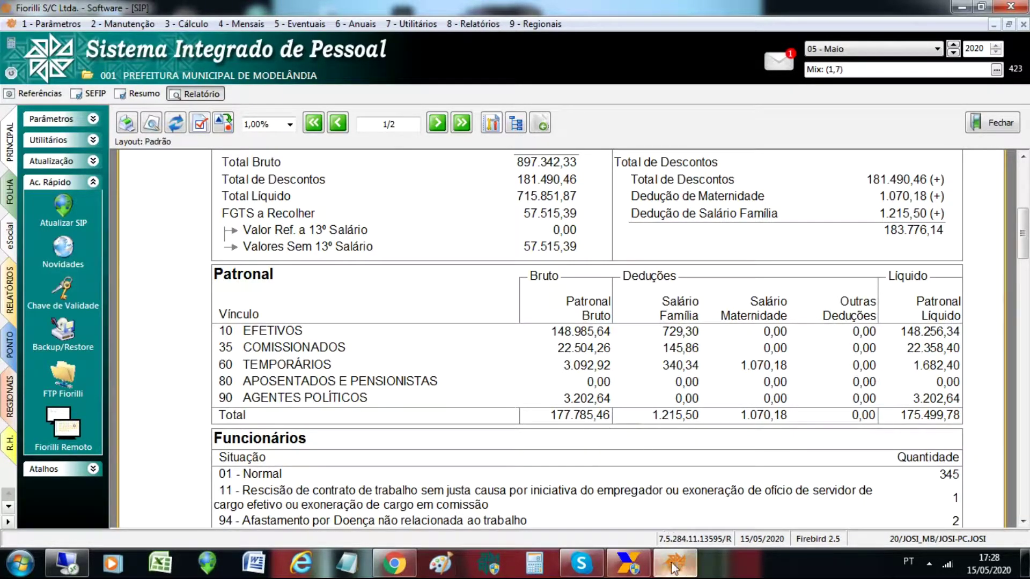
click(631, 567)
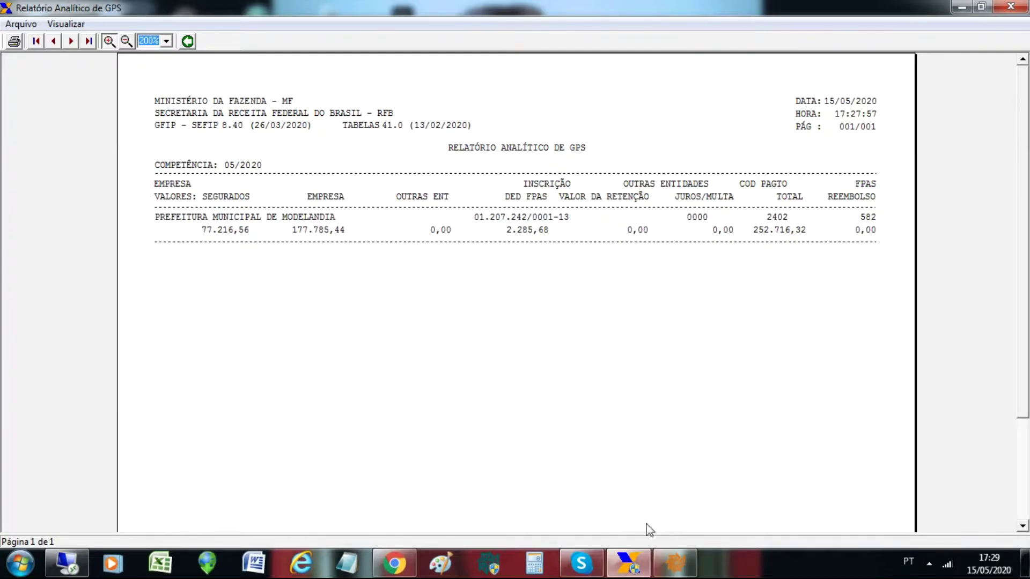
- Compare the Contribuição Previdenciária do Segurado por Vínculo section of SIP's Resumo Contábil with the GPS report's Segurados value and return to SEFIP
click(675, 563)
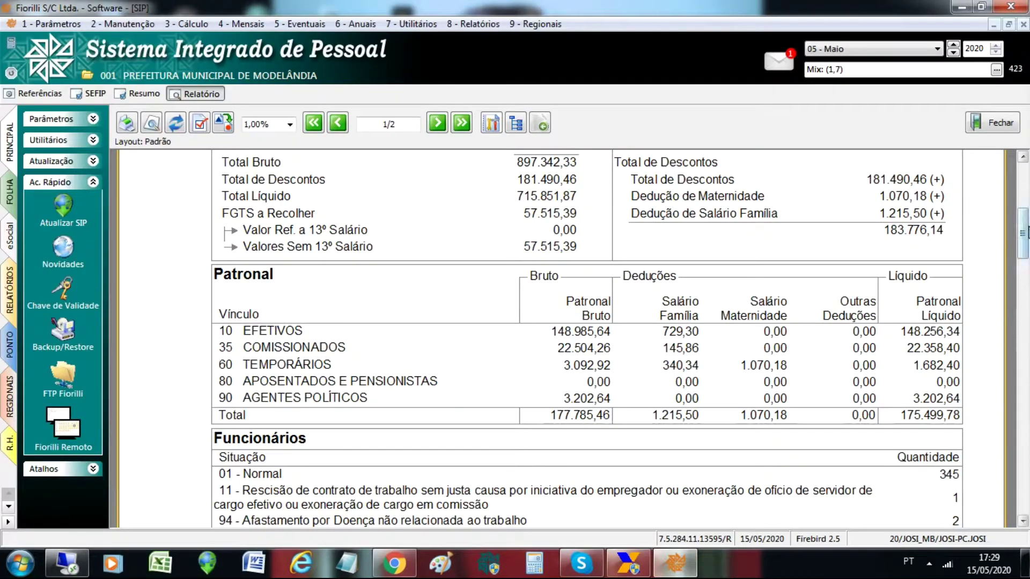
drag(1027, 238, 1028, 485)
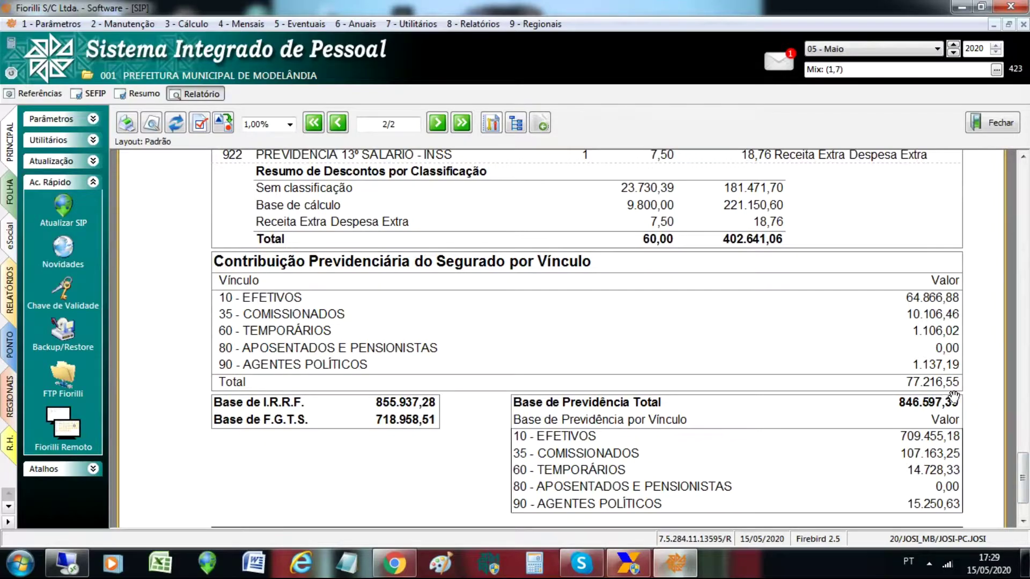
click(636, 572)
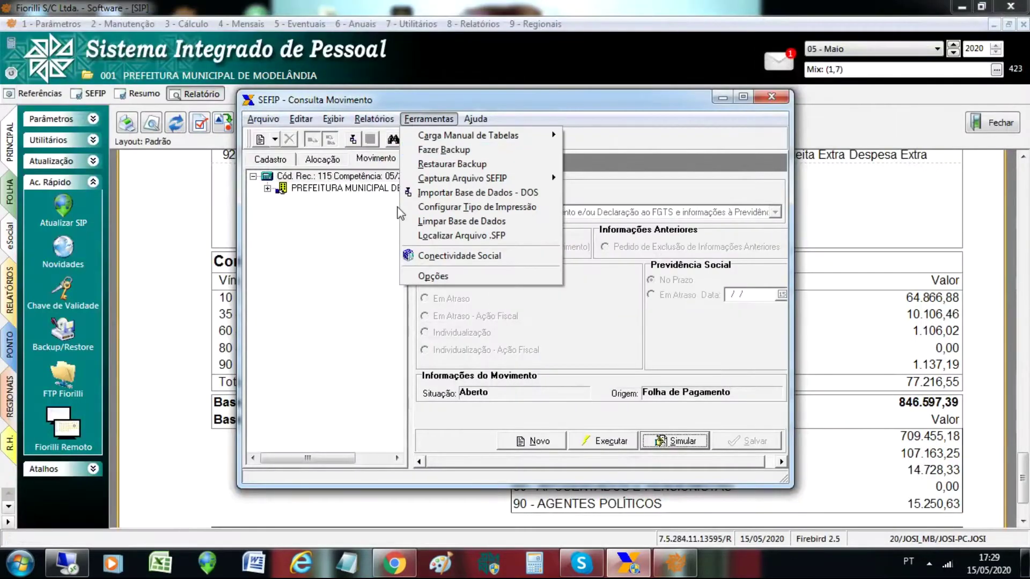
- Execute the closing of the code 115 movement for competência 05/2020 and acknowledge the file preservation notice
click(330, 248)
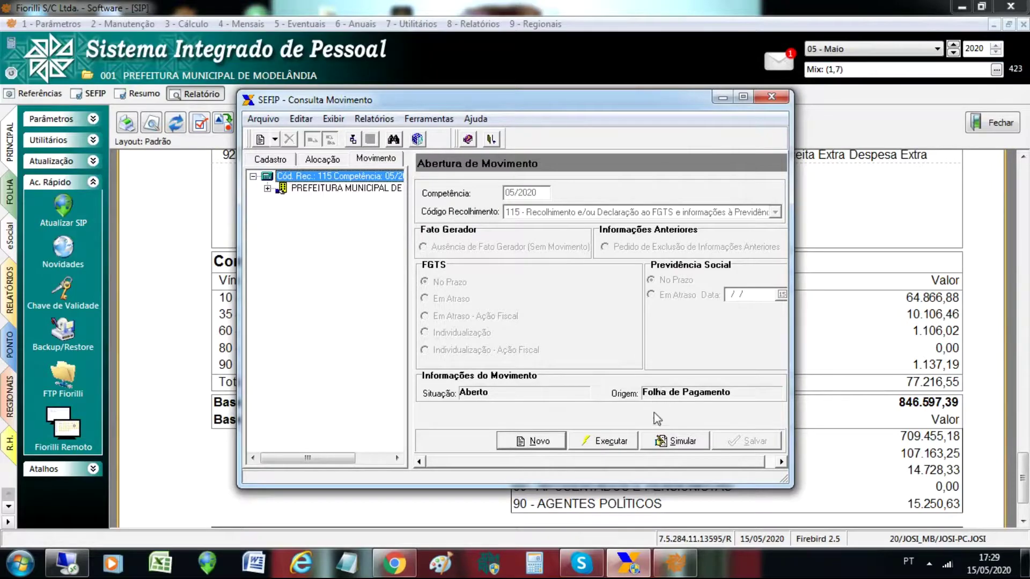
click(608, 444)
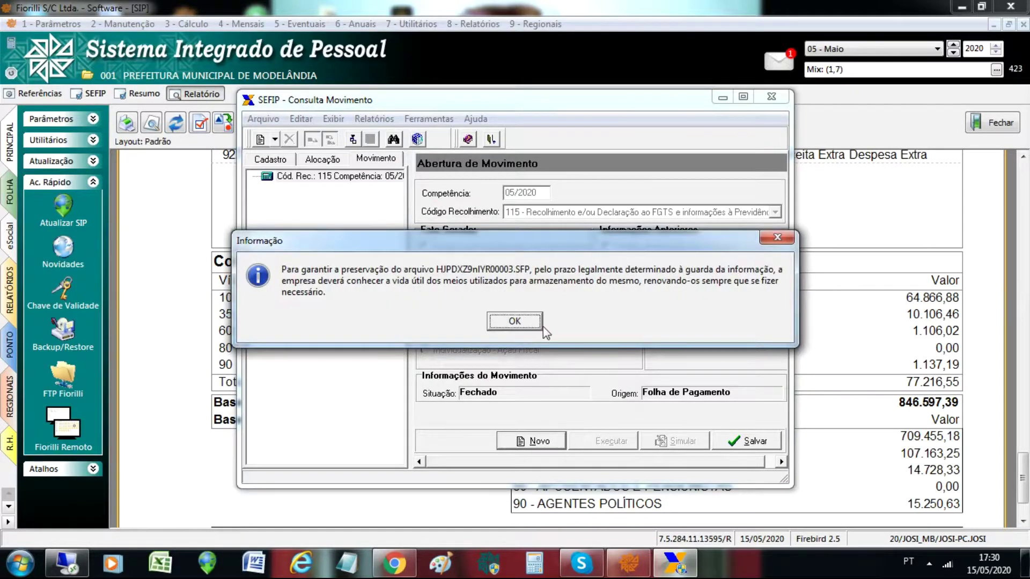
click(526, 323)
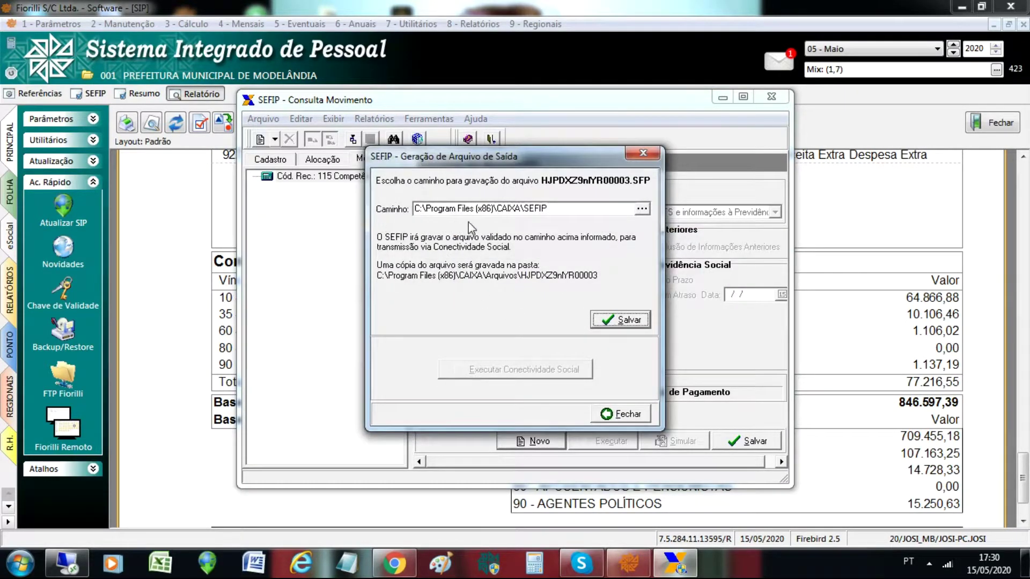
- Set the save path of the SEFIP output file to the root of Disco Local (C:)
click(646, 211)
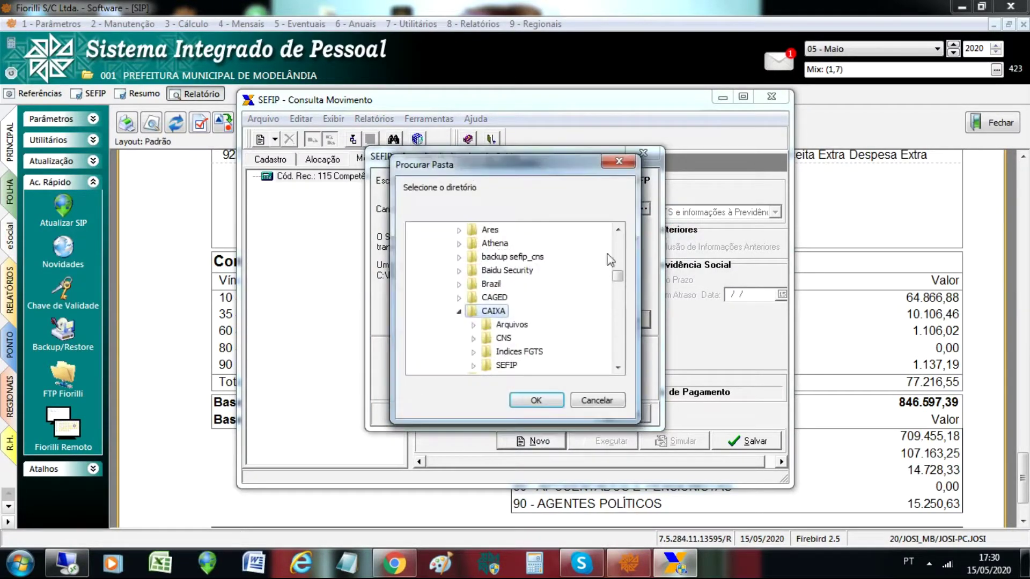
click(459, 311)
scroll(453, 300, up, 3)
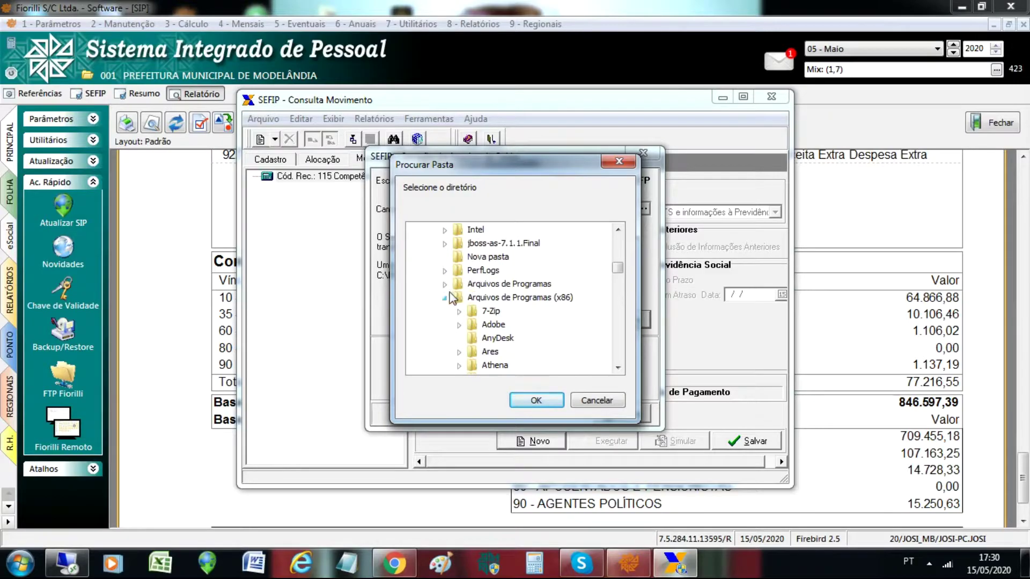
click(445, 298)
scroll(454, 301, up, 10)
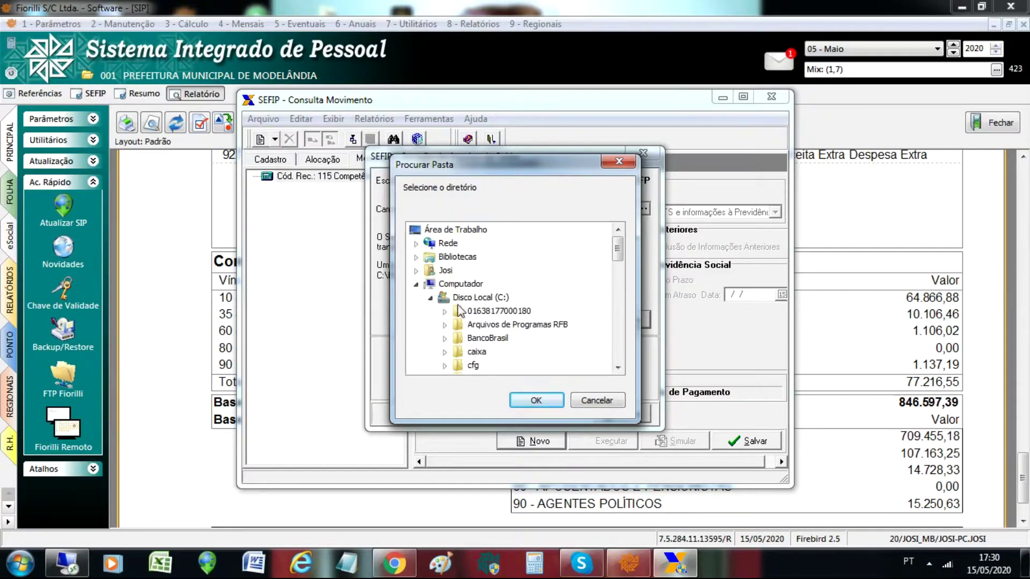
click(492, 299)
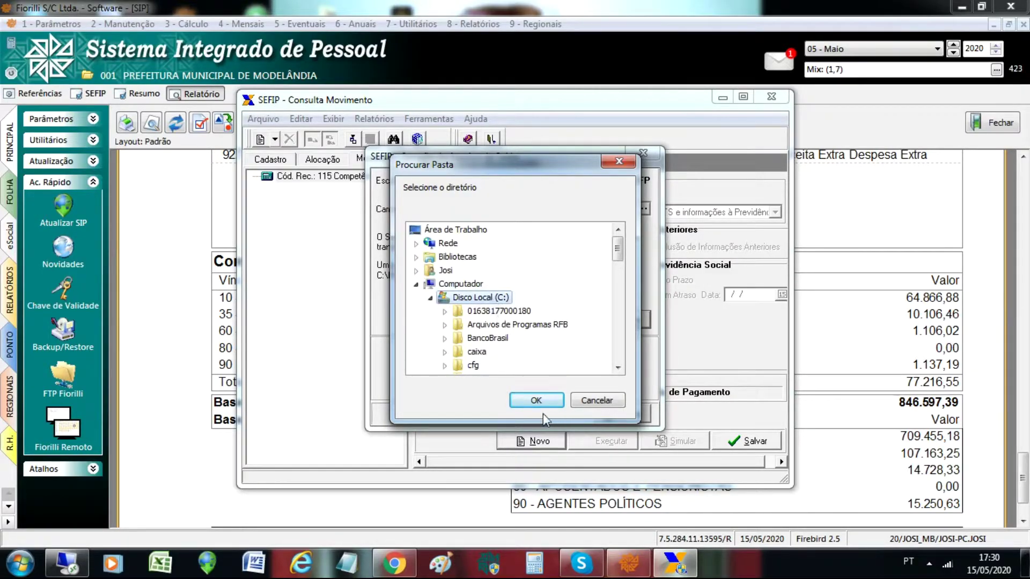
click(537, 402)
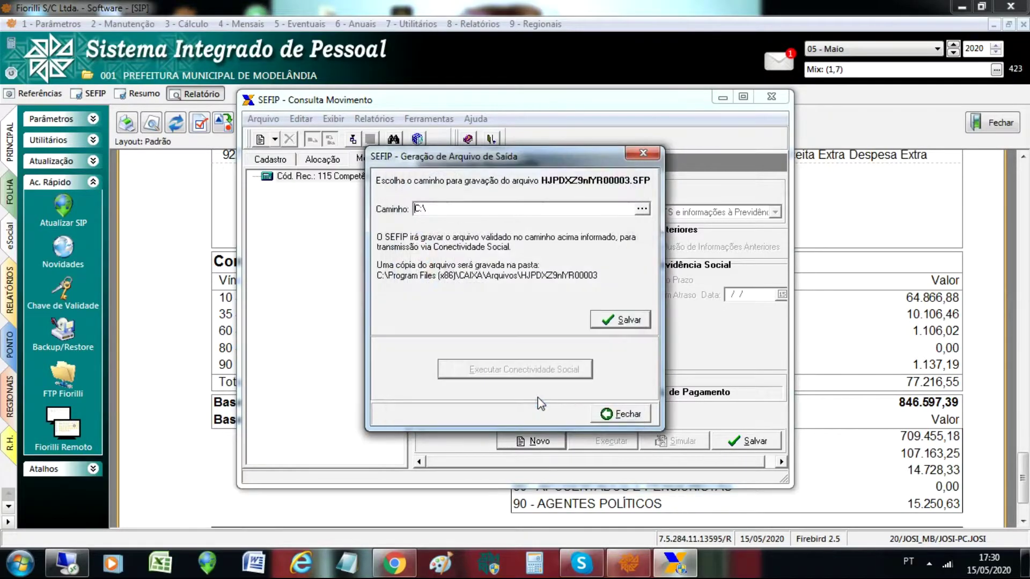
- Save the HJPDXZ9nIYR00003.SFP file, acknowledge the transmission and debt declaration notices, and close the file generation dialog
click(621, 324)
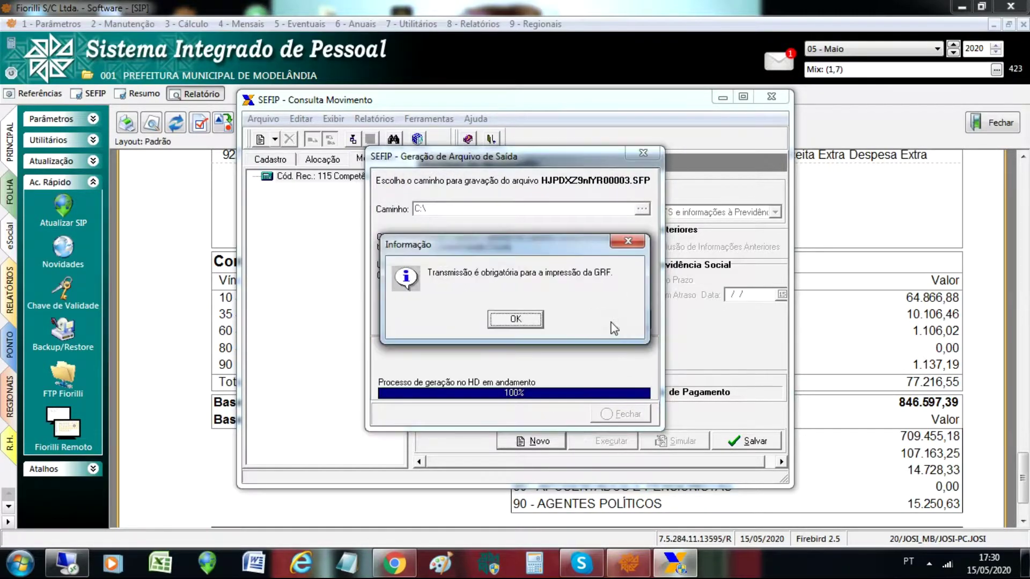
click(529, 326)
click(530, 322)
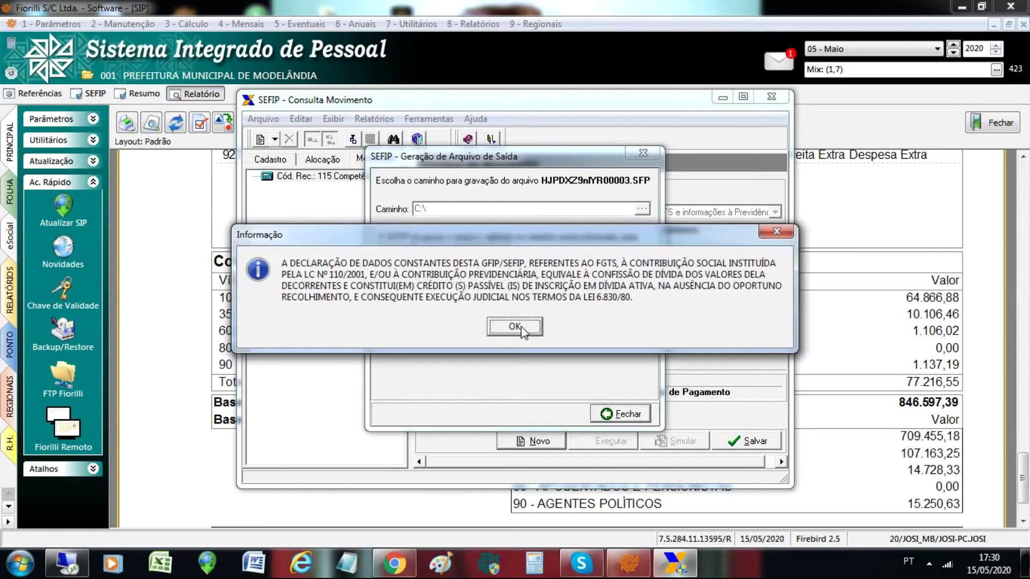
click(516, 326)
click(623, 416)
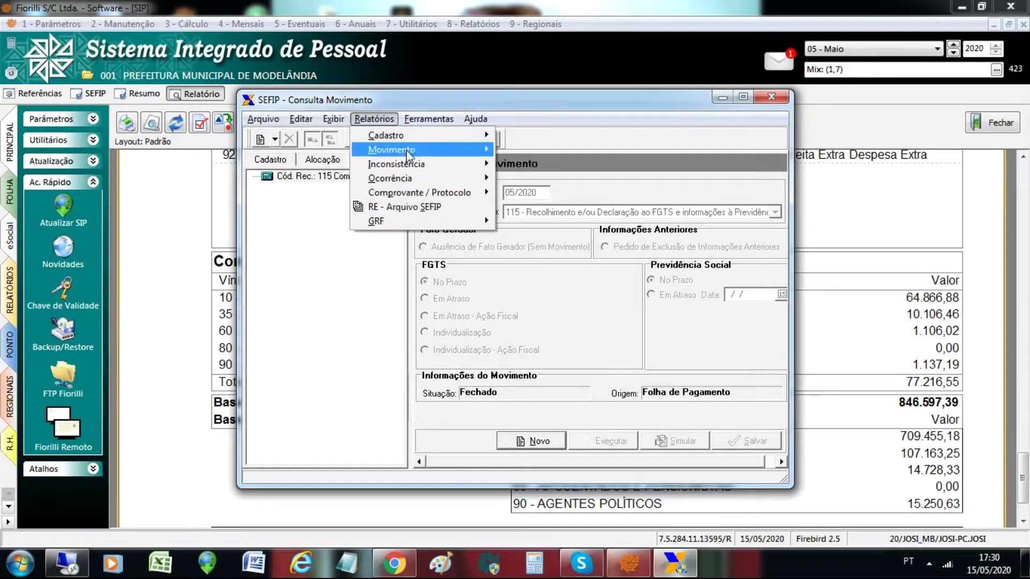
- Display the RE - Arquivo SEFIP report on screen from the remessa file HJPDXZ9nIYR00003.SFP in C:
click(439, 214)
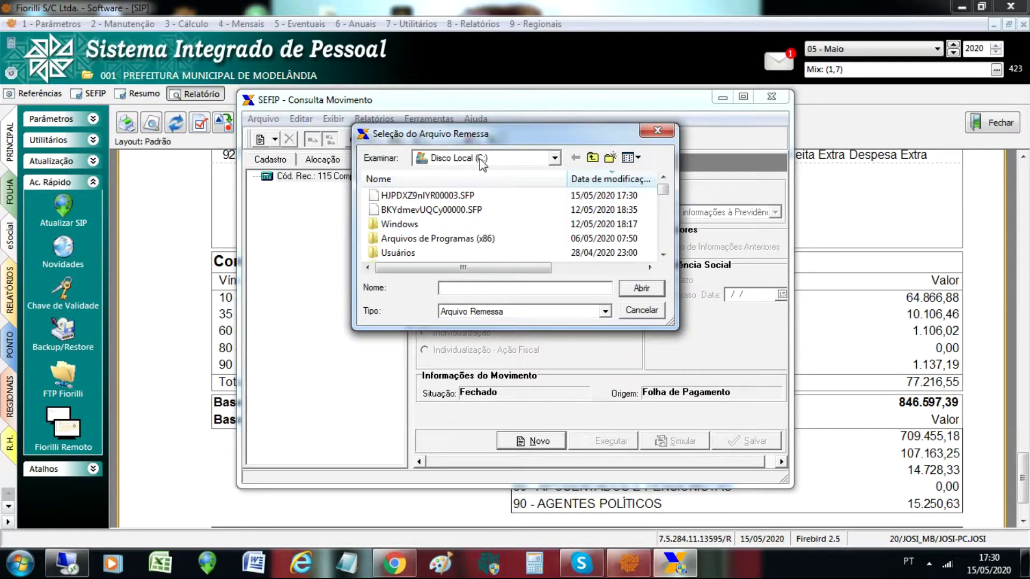
click(443, 197)
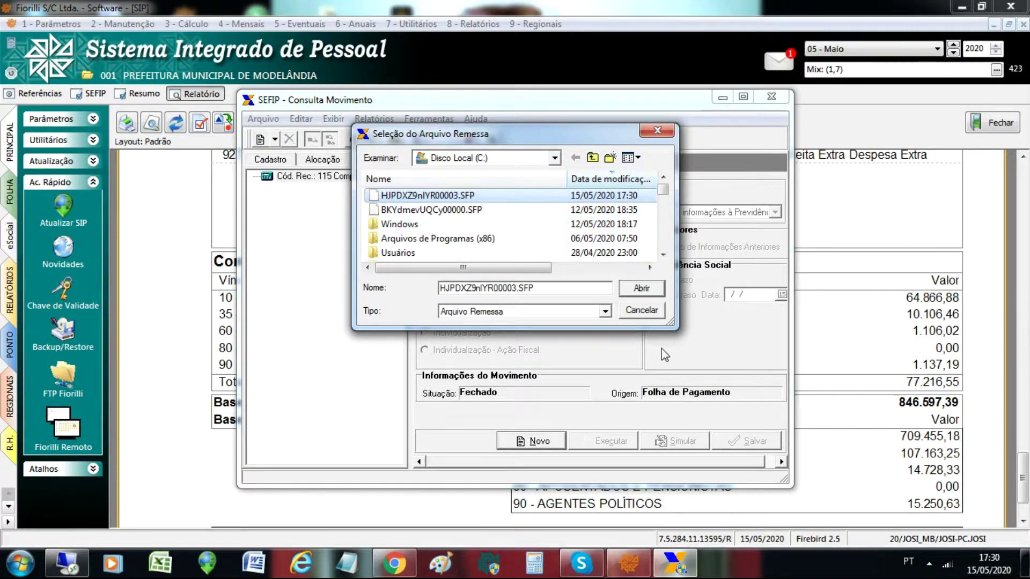
click(652, 290)
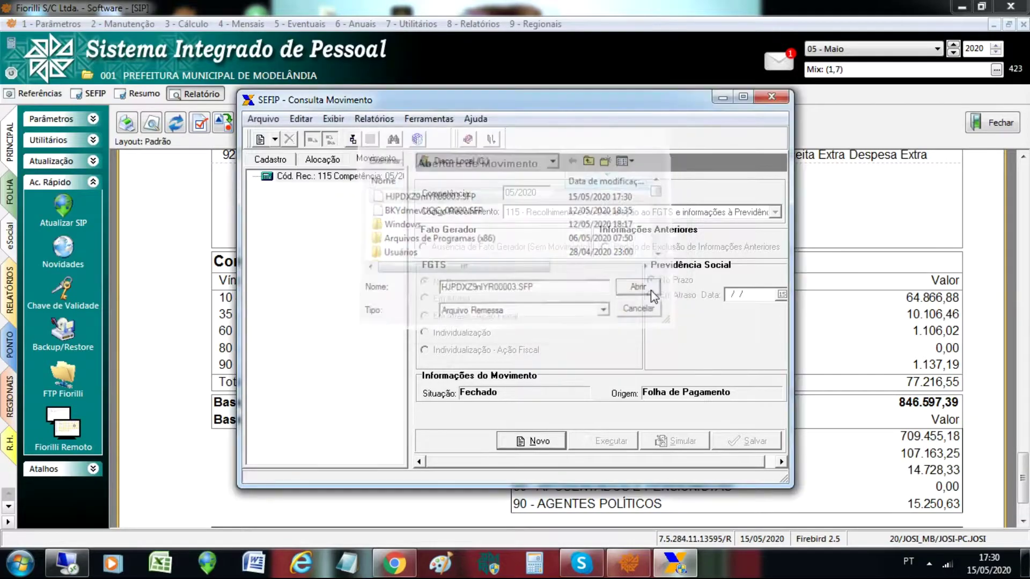
click(504, 407)
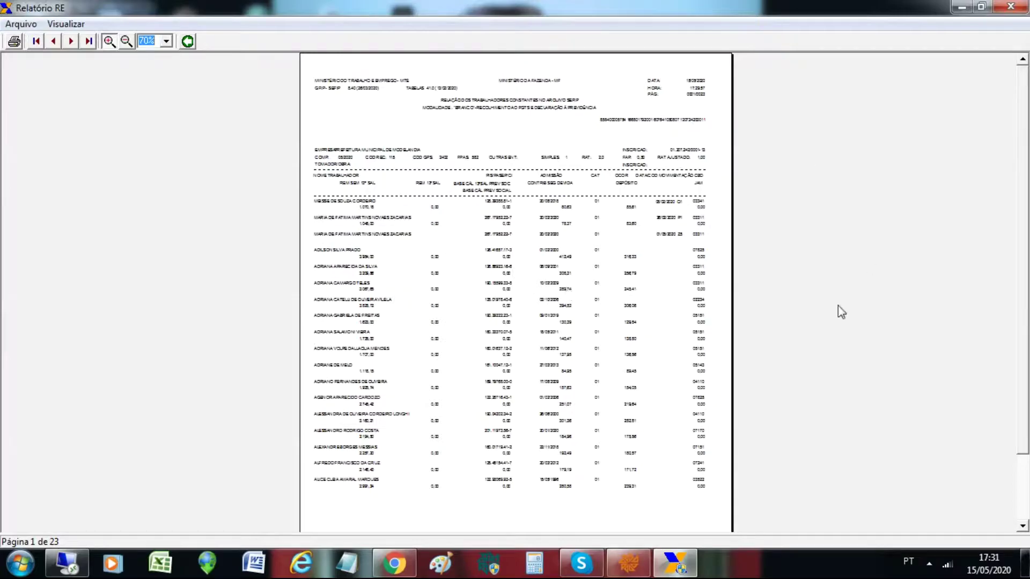
- Switch to SIP and preview the Comparativo SIP/SEFIP (valores) report from the SEFIP file generation screen, answering the question about R$ 0,01 differences
click(637, 570)
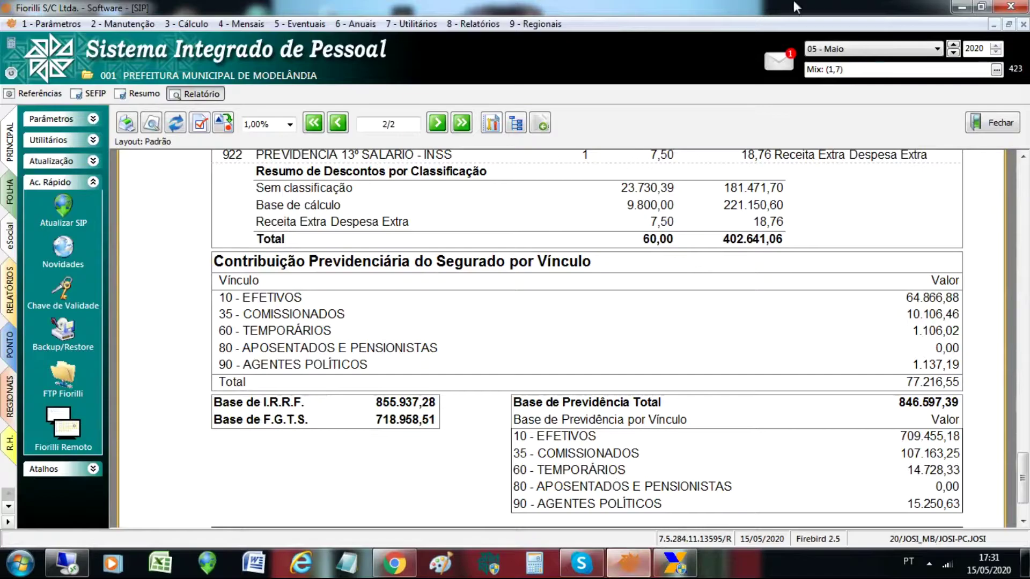
click(89, 94)
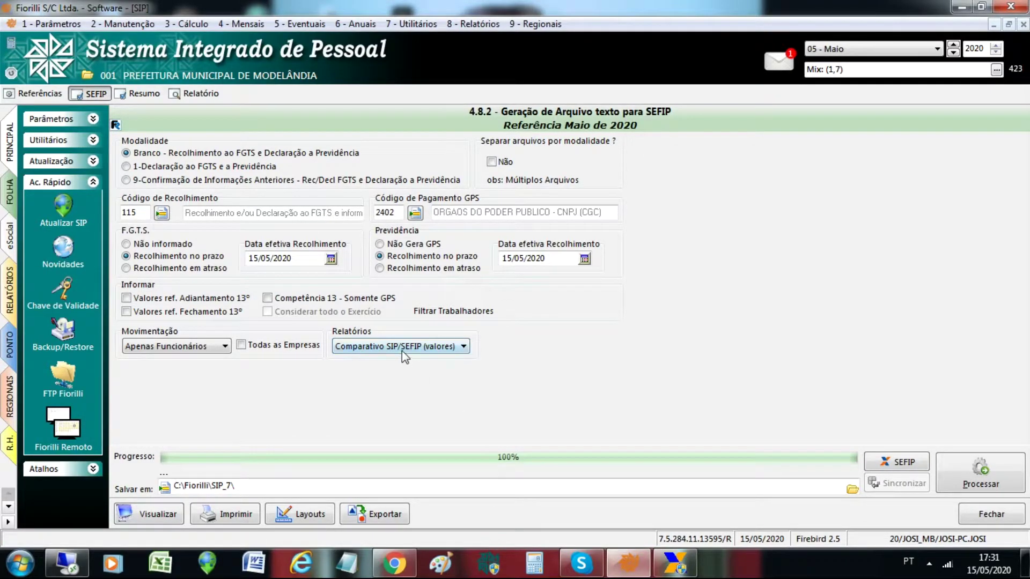
click(463, 347)
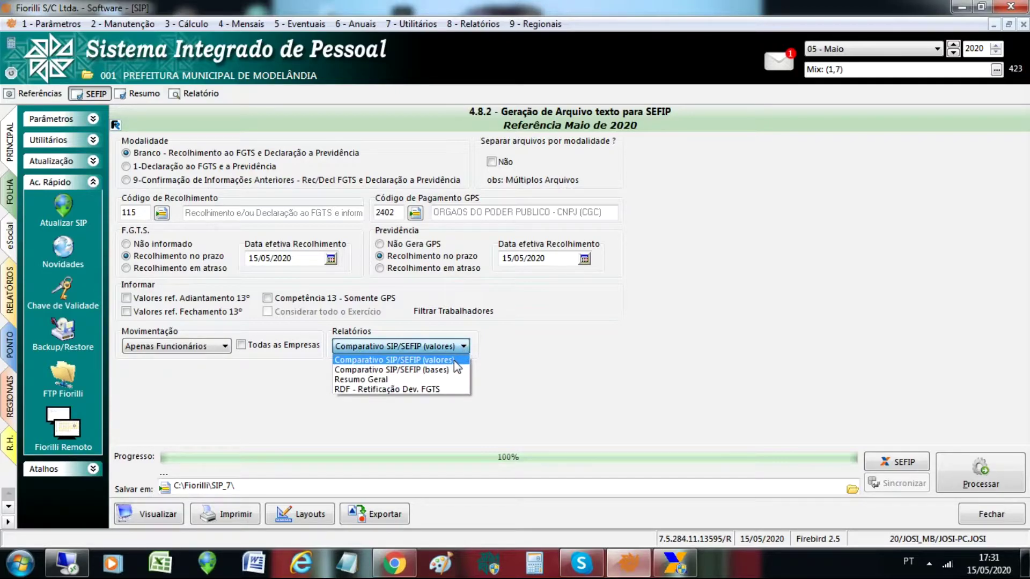
click(454, 360)
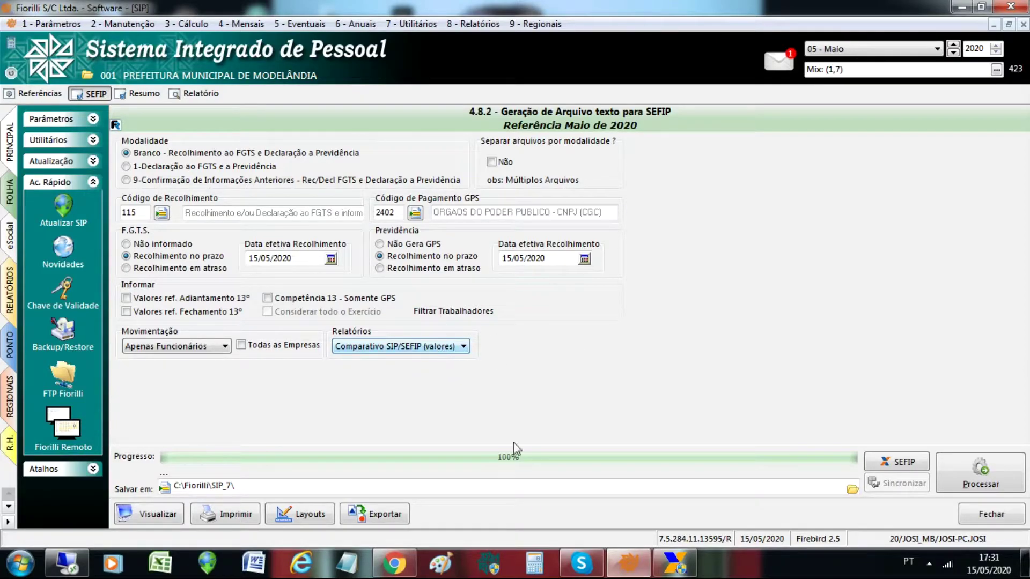
click(139, 514)
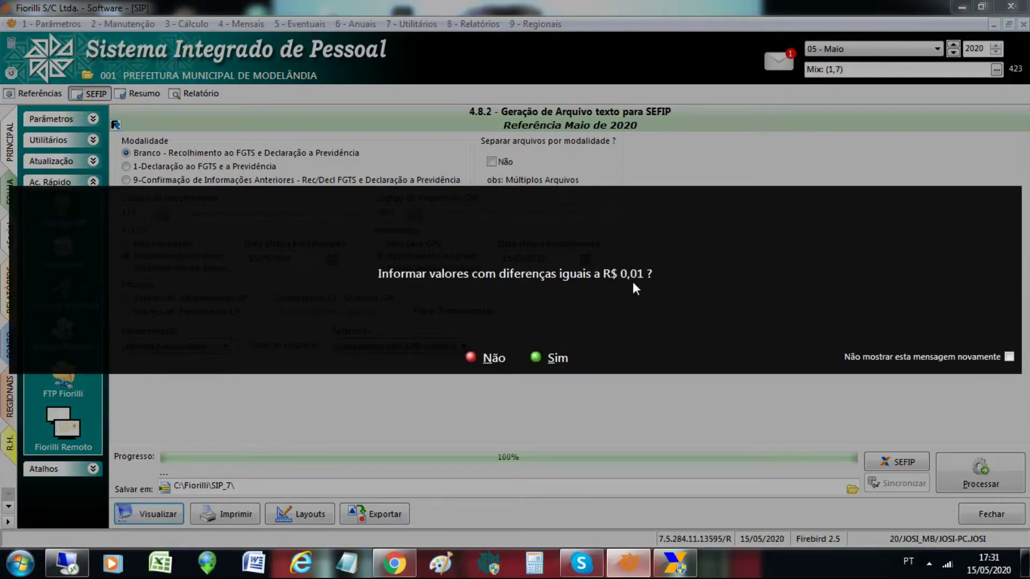
click(487, 363)
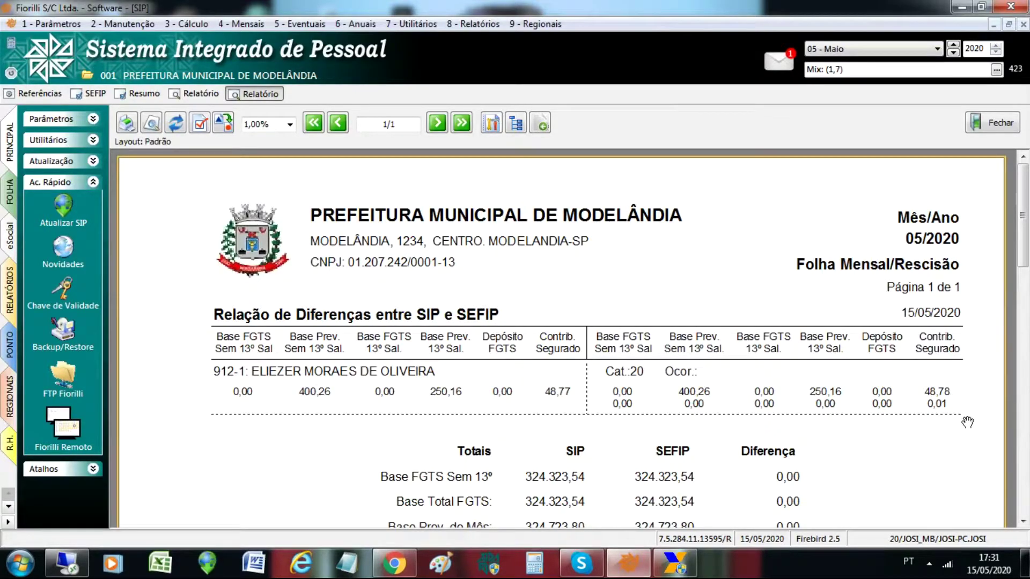
- Review the employee differences and the SIP and SEFIP totals in the Relação de Diferenças entre SIP e SEFIP report
scroll(967, 424, down, 1)
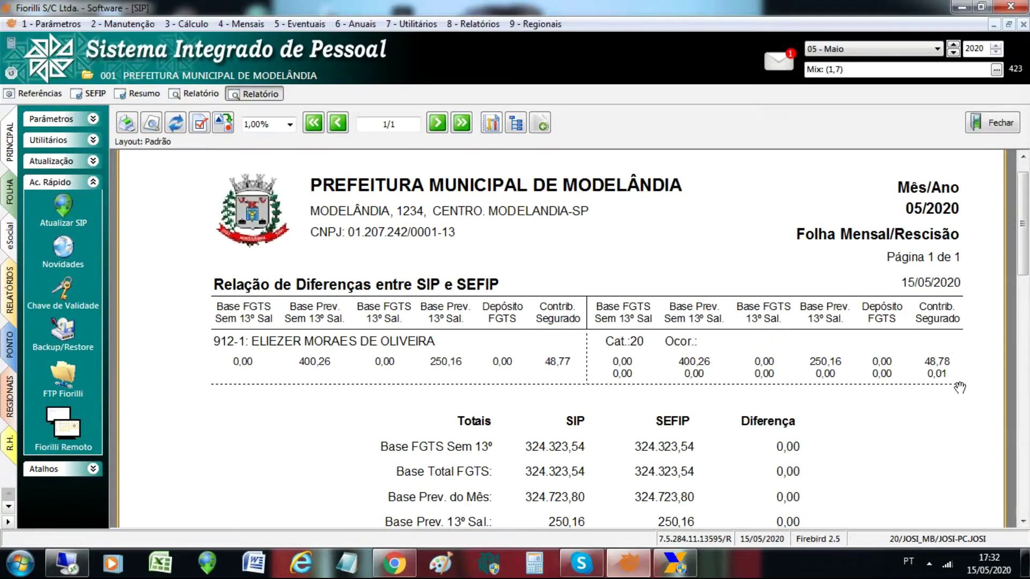
scroll(885, 373, down, 3)
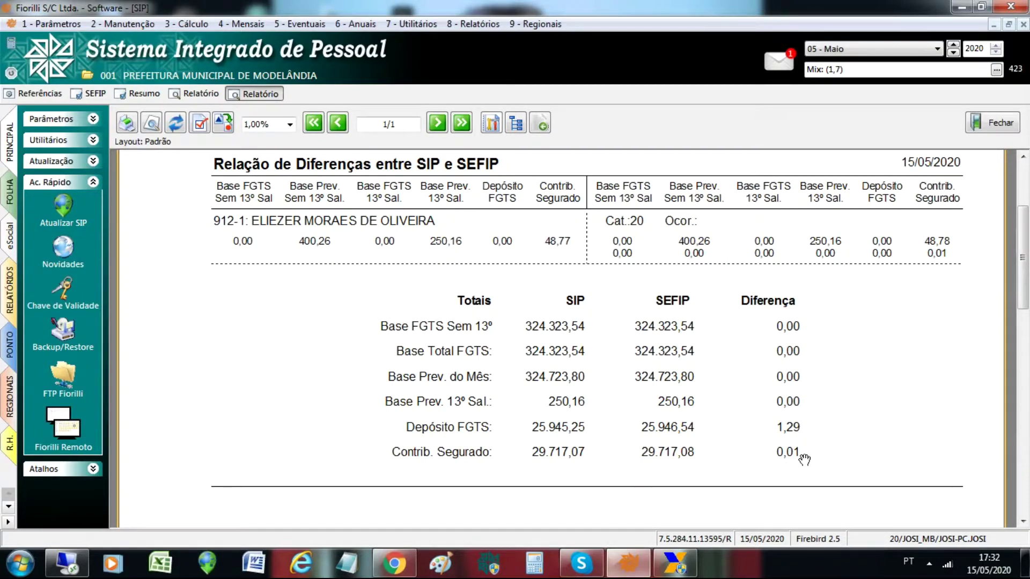
scroll(778, 279, up, 3)
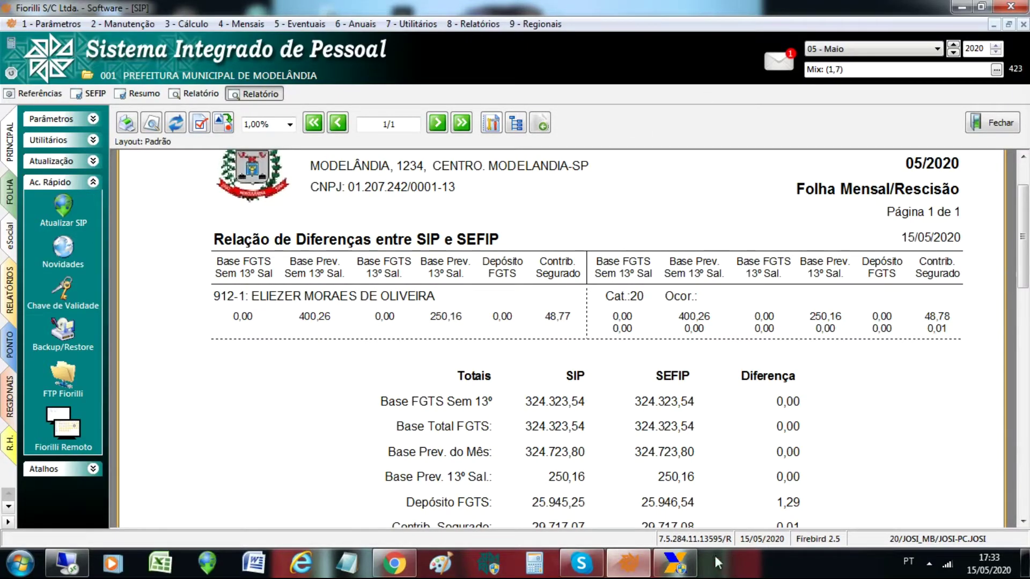
- Switch back to SEFIP and close the Relatório RE preview and its selection dialog
click(677, 563)
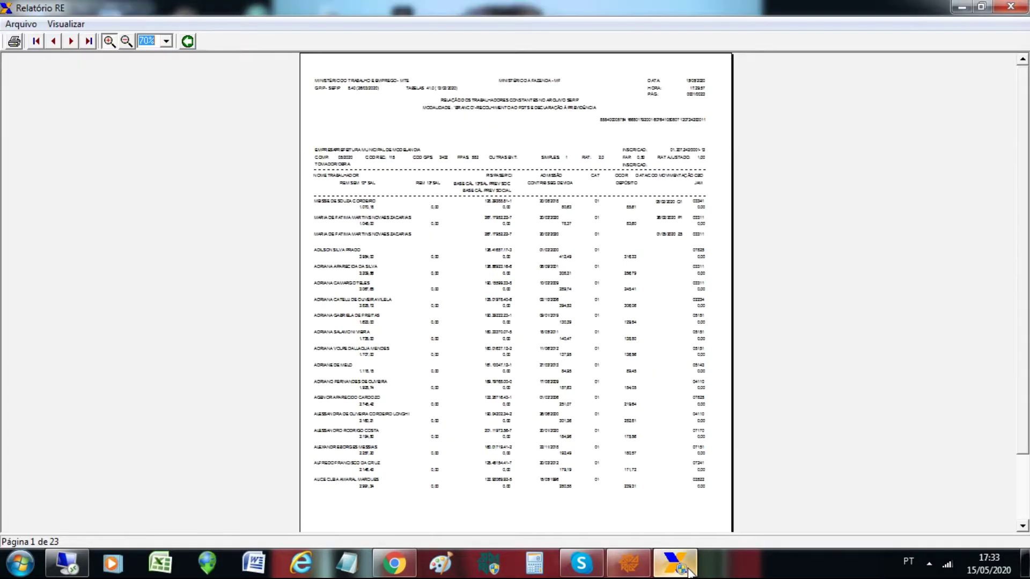
click(187, 41)
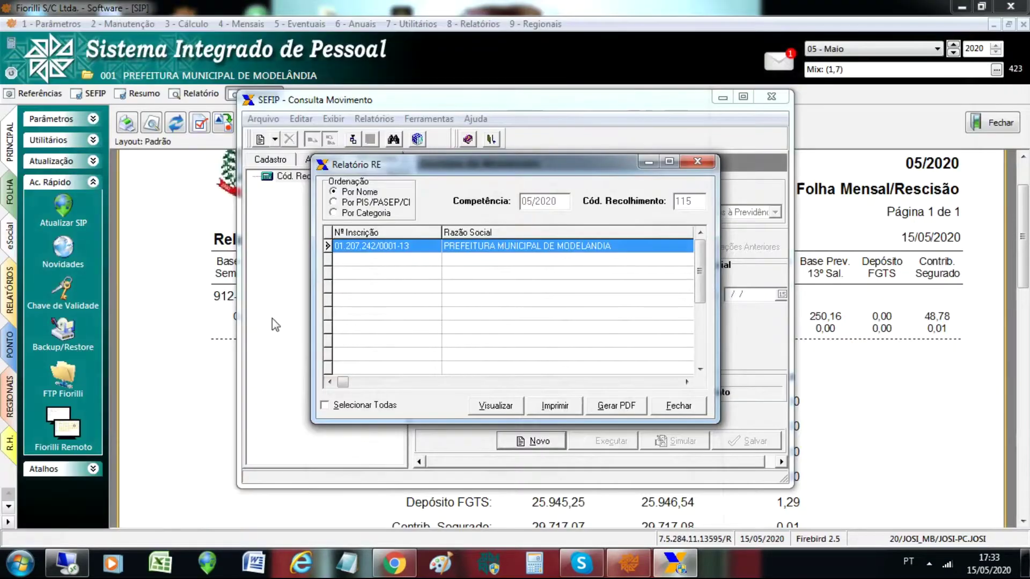
click(681, 413)
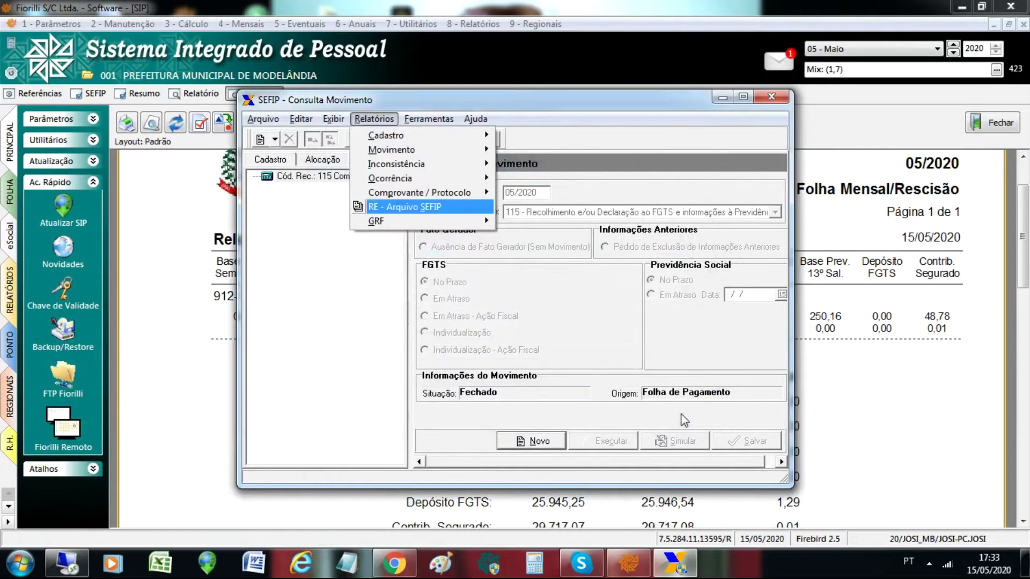
click(391, 268)
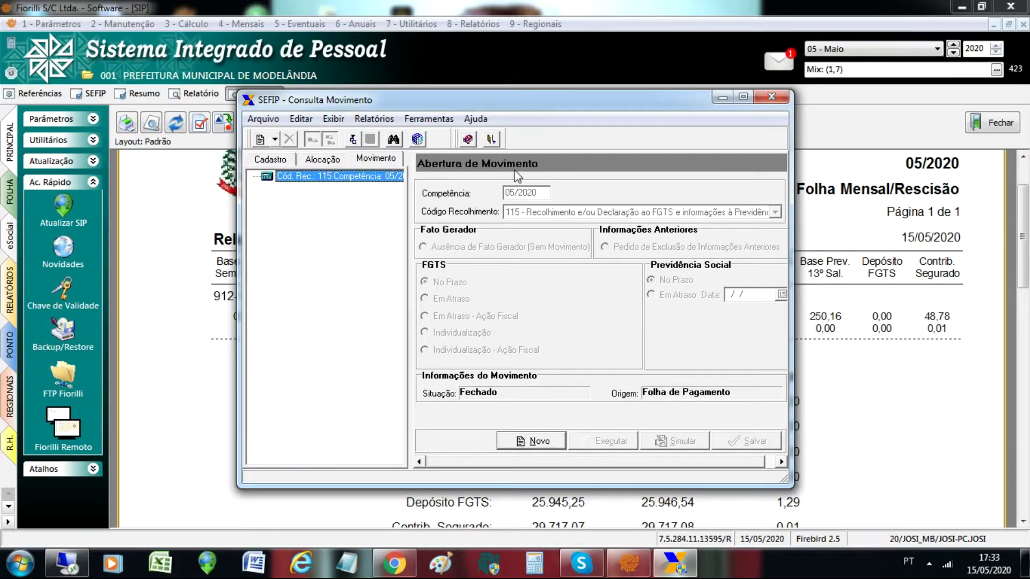
- Open a new movement for competência 05/2020 with código de recolhimento 115, save it and acknowledge the notice about worker modalities
click(534, 442)
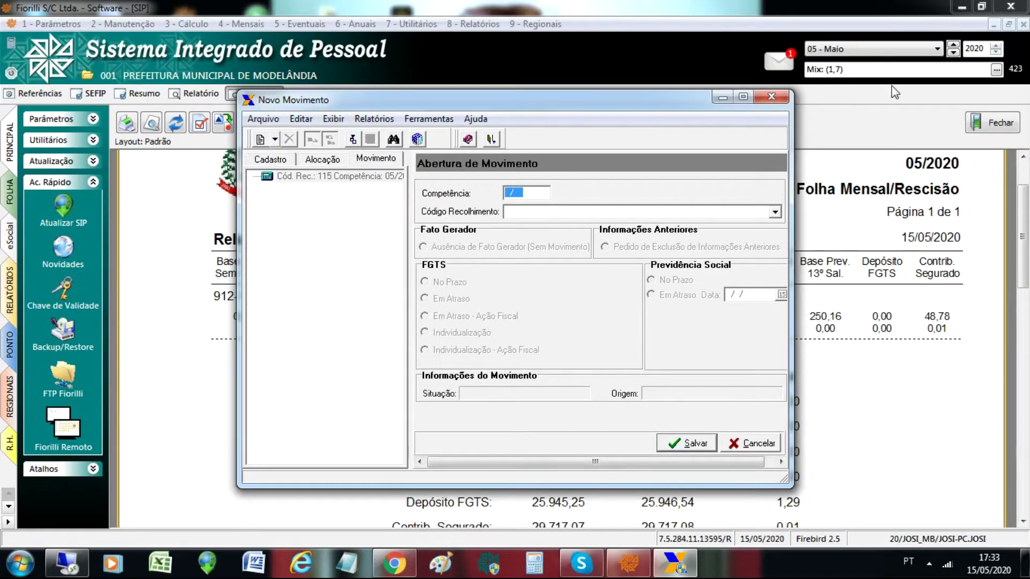
text(05/2020)
key(Return)
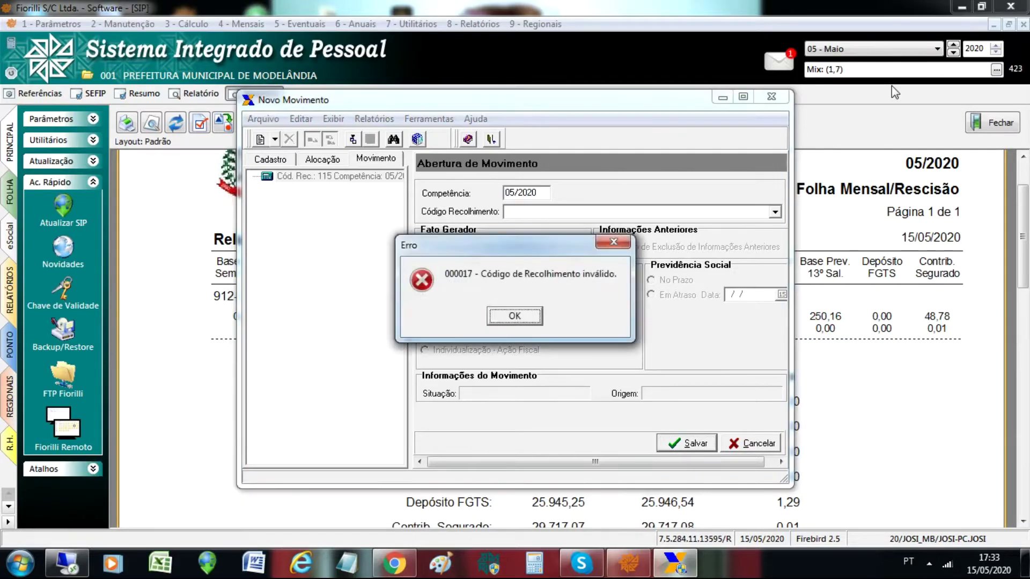
key(Return)
key(alt+Down)
key(Down)
key(Return)
key(alt+s)
key(Return)
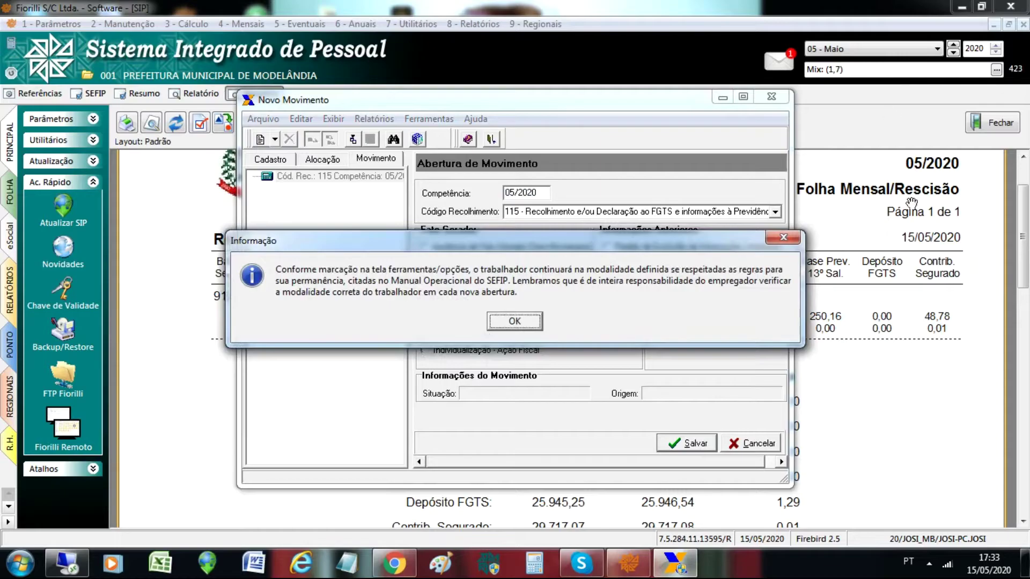
click(532, 331)
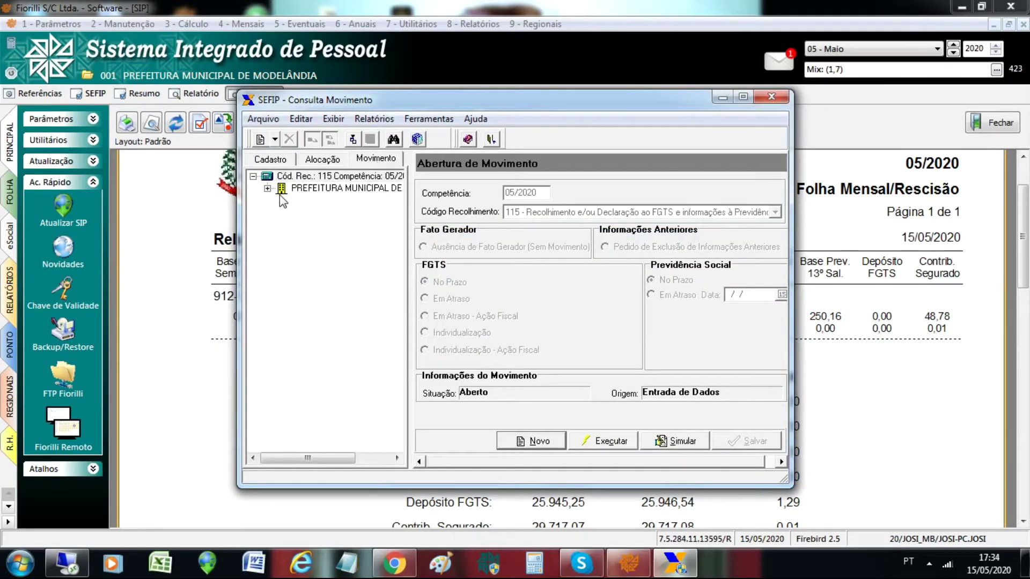
- Mark the participation of all workers under the Prefeitura Municipal de Modelândia in the 05/2020 movement
click(269, 191)
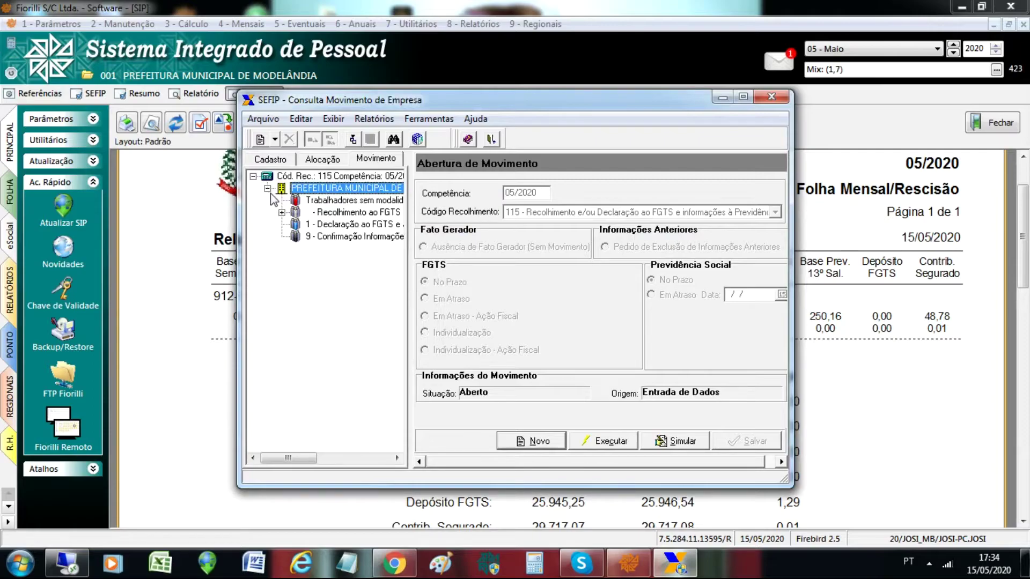
right_click(331, 192)
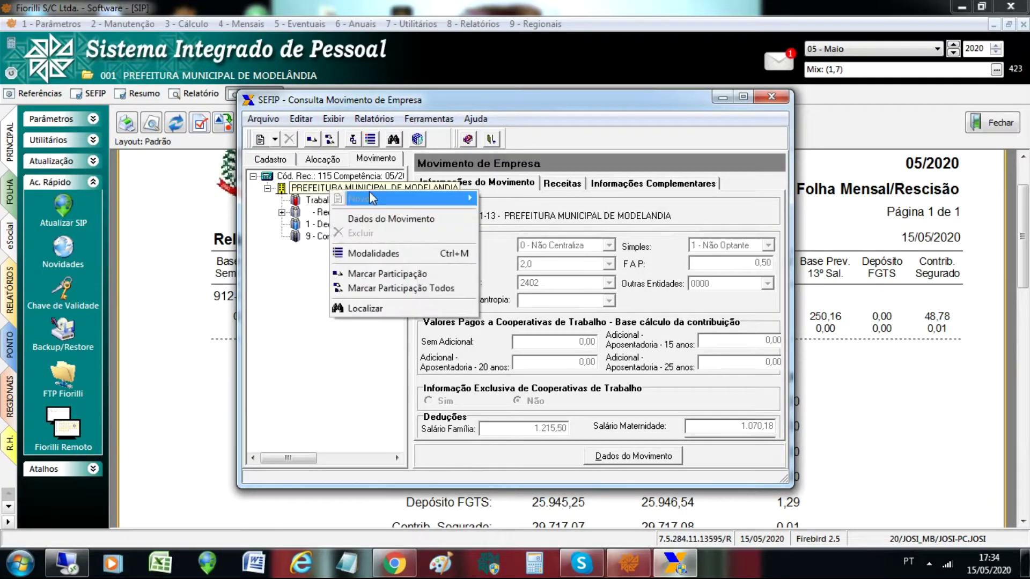
click(390, 288)
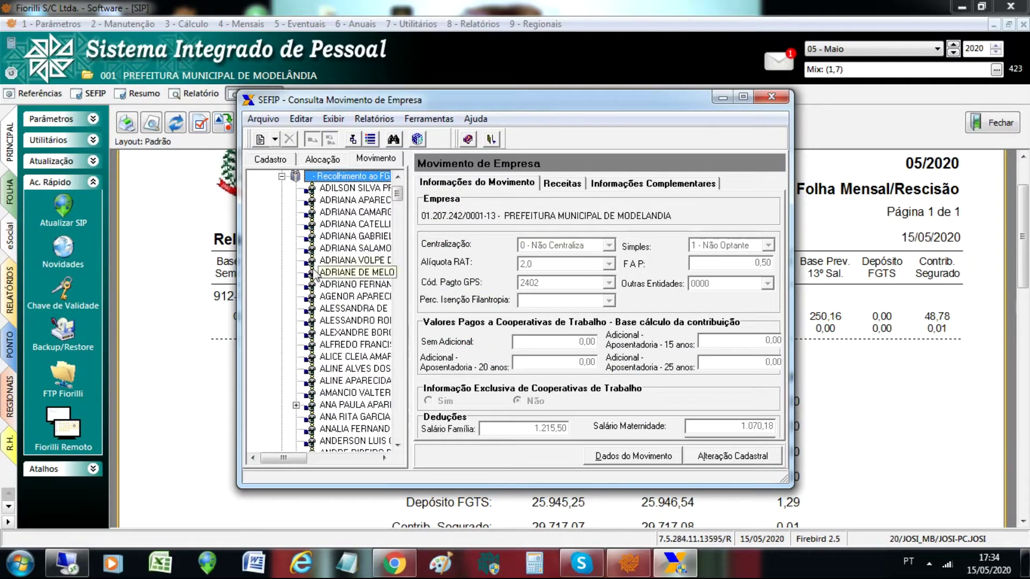
scroll(400, 179, up, 1)
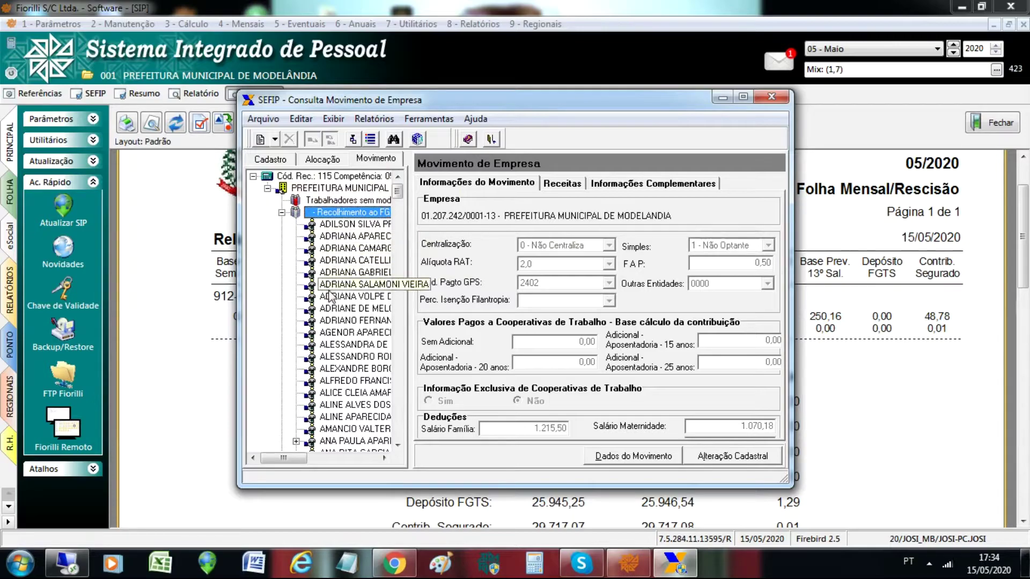
click(253, 177)
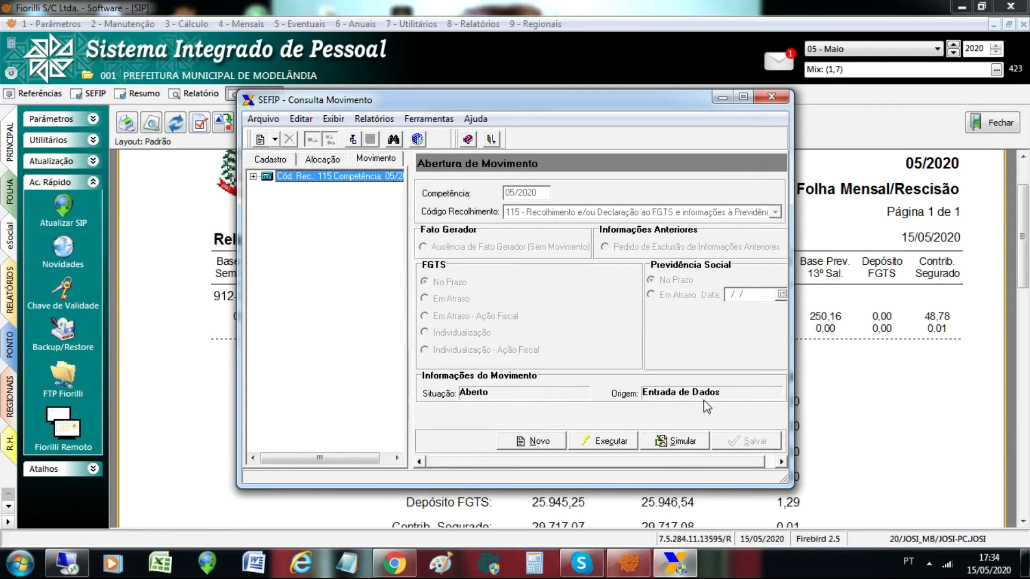
click(253, 176)
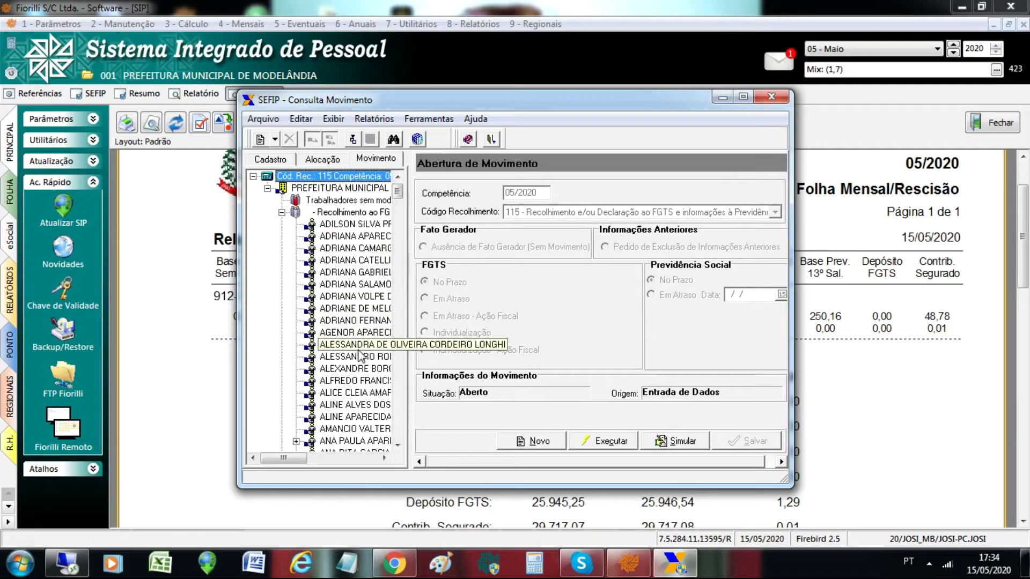
- Set Valor Descontado do Segurado to 48,77 in the movement of the worker listed in the differences report, and save it
scroll(360, 352, down, 2)
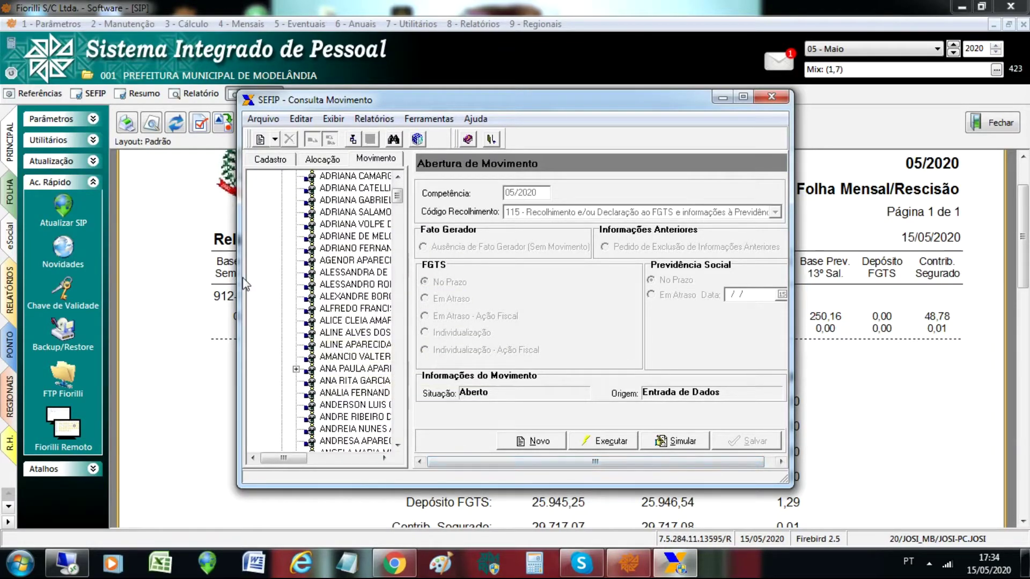
text(el)
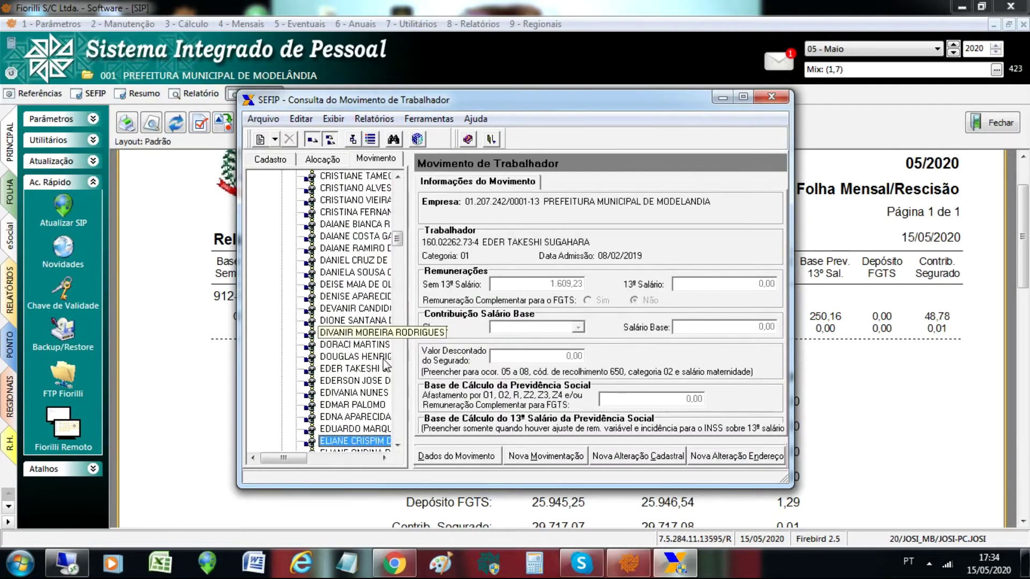
scroll(365, 379, down, 3)
click(357, 359)
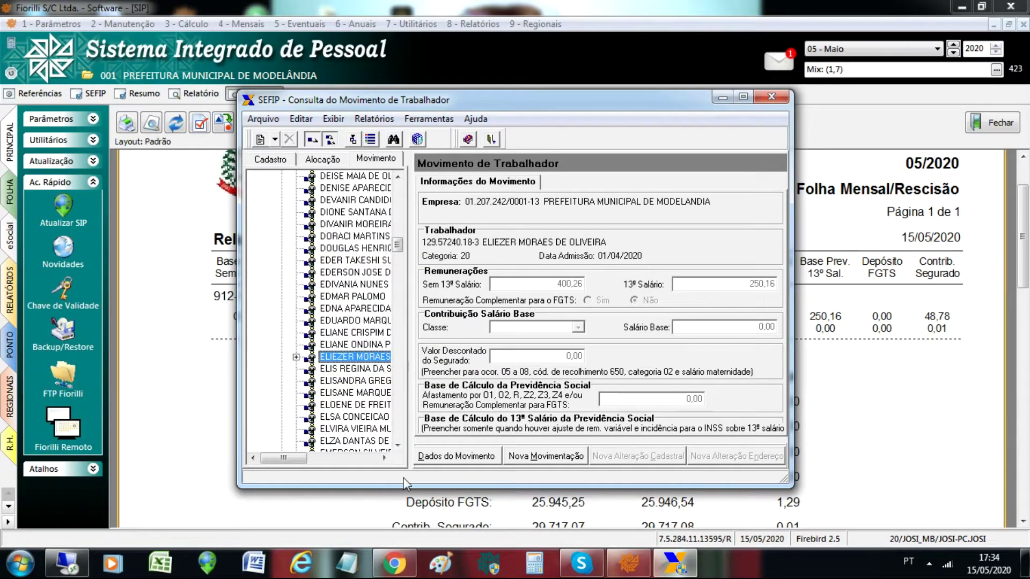
click(464, 459)
click(558, 357)
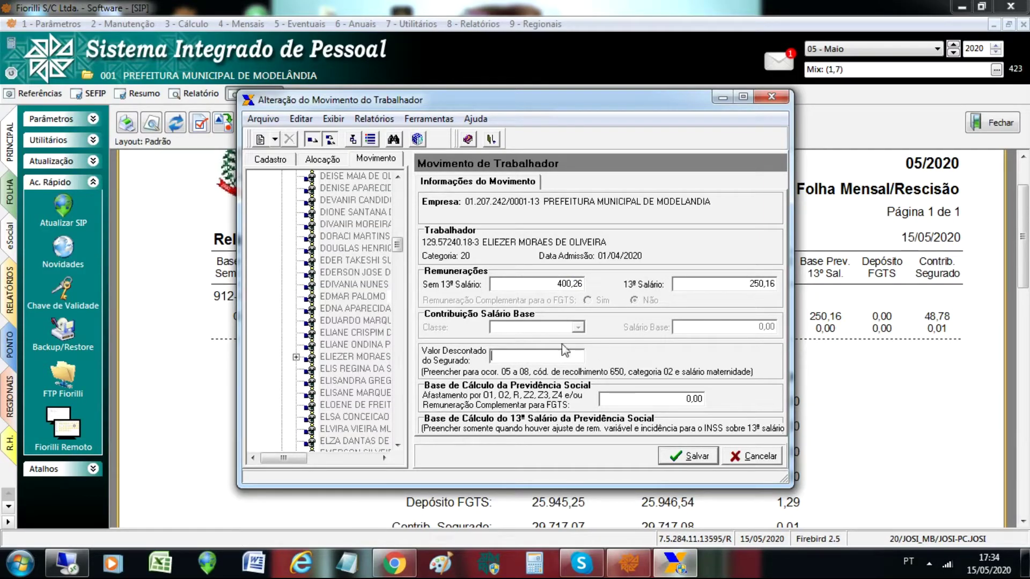
mouse_move(553, 103)
mouse_down()
mouse_move(522, 403)
mouse_move(612, 365)
mouse_move(555, 104)
mouse_up()
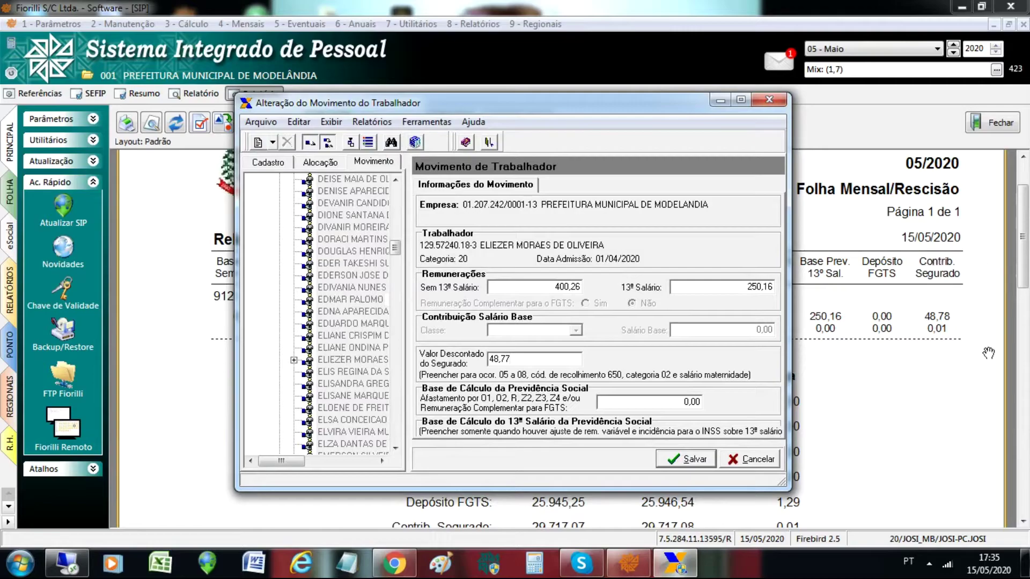
click(699, 461)
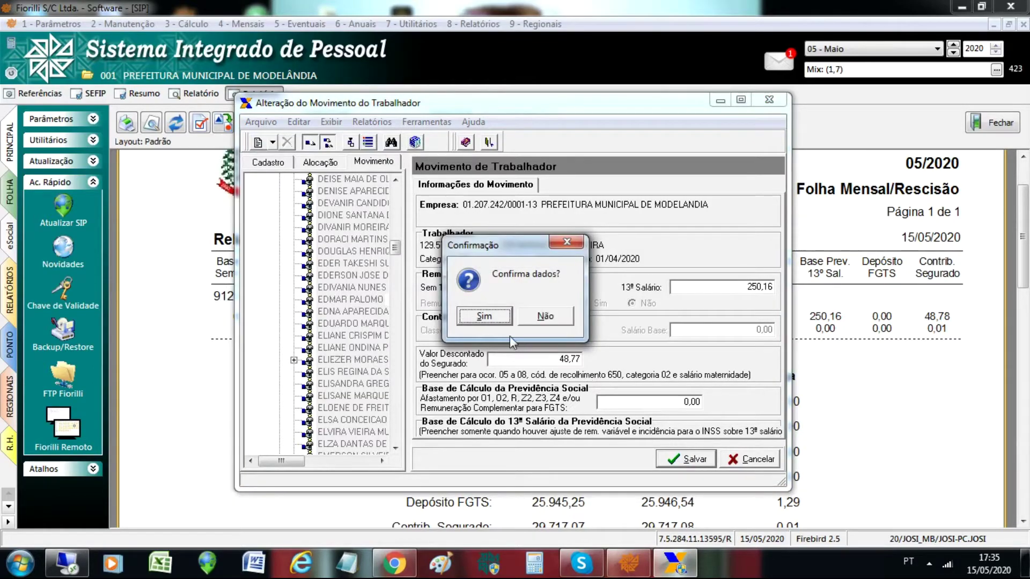
click(467, 318)
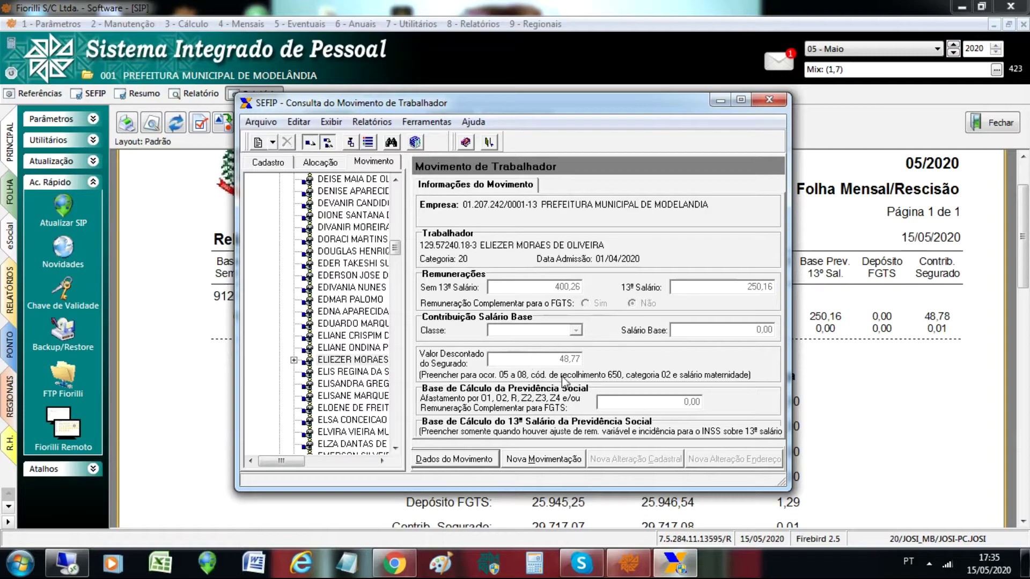
- Change the same worker's Ocorrência in the Cadastro to 05 - Mais de um vínculo empregatício (ou fonte pagadora) and save the record
drag(399, 253, 406, 187)
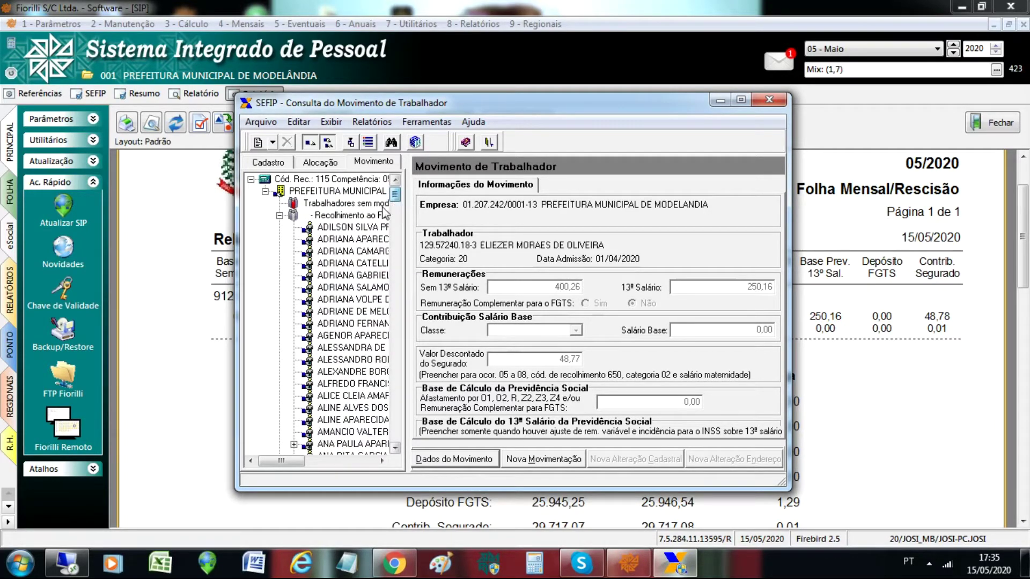
click(270, 163)
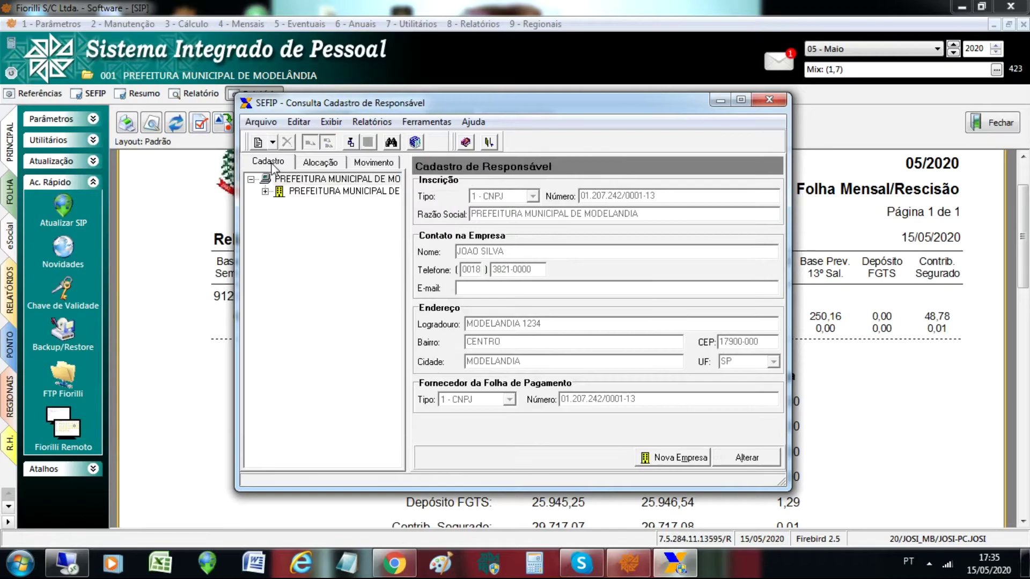
click(265, 192)
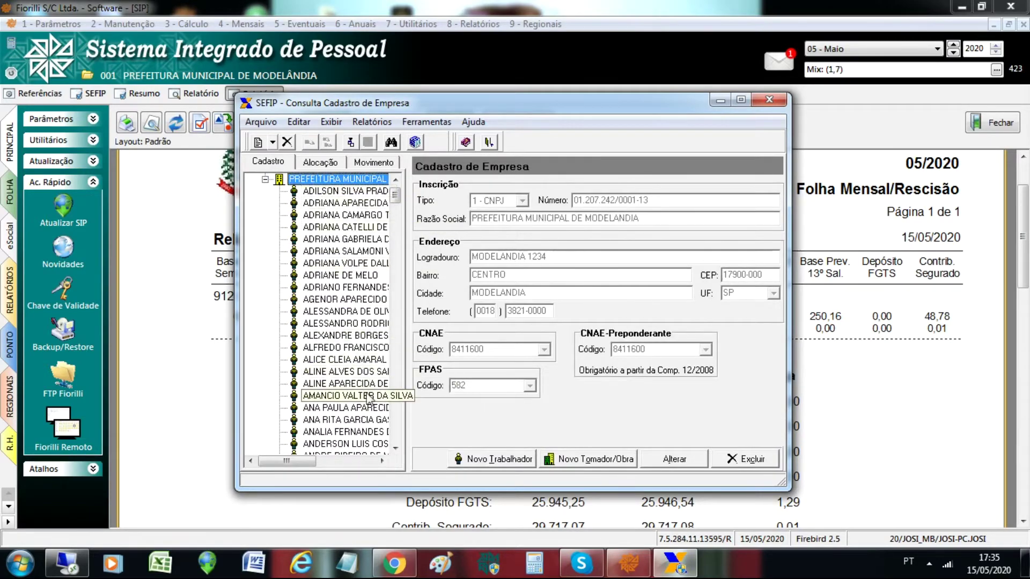
click(377, 410)
text(el)
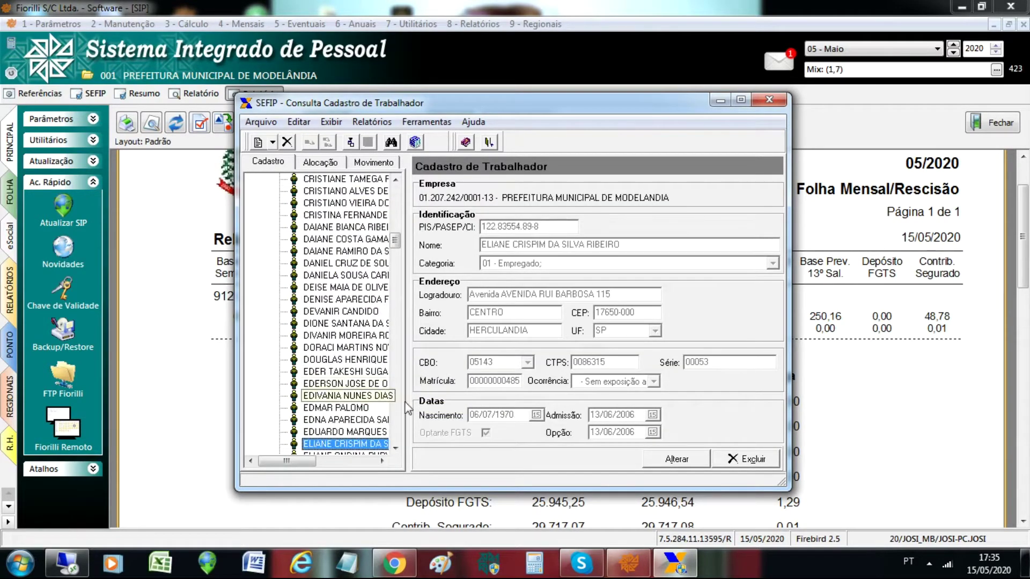
scroll(375, 424, down, 1)
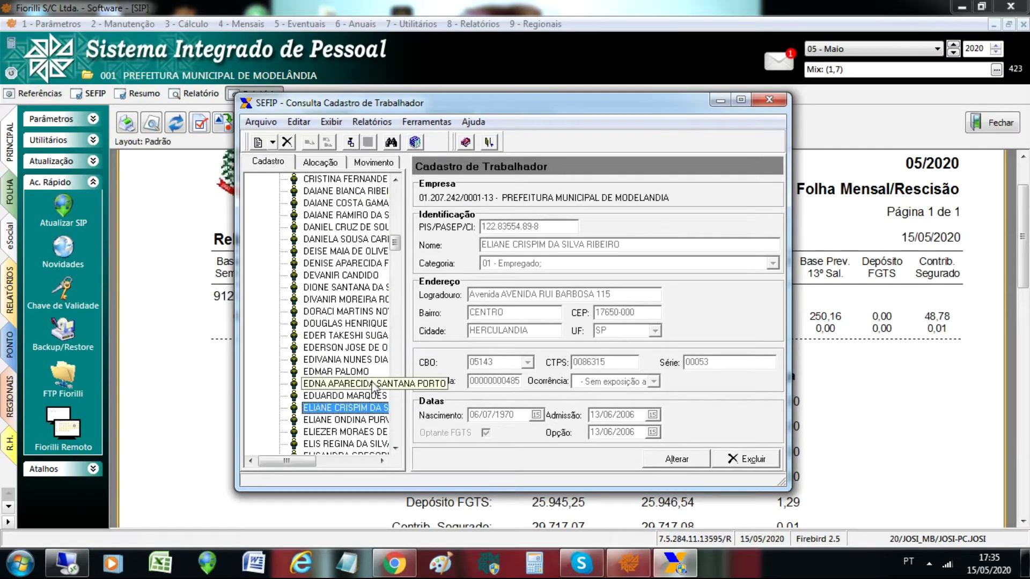
click(357, 432)
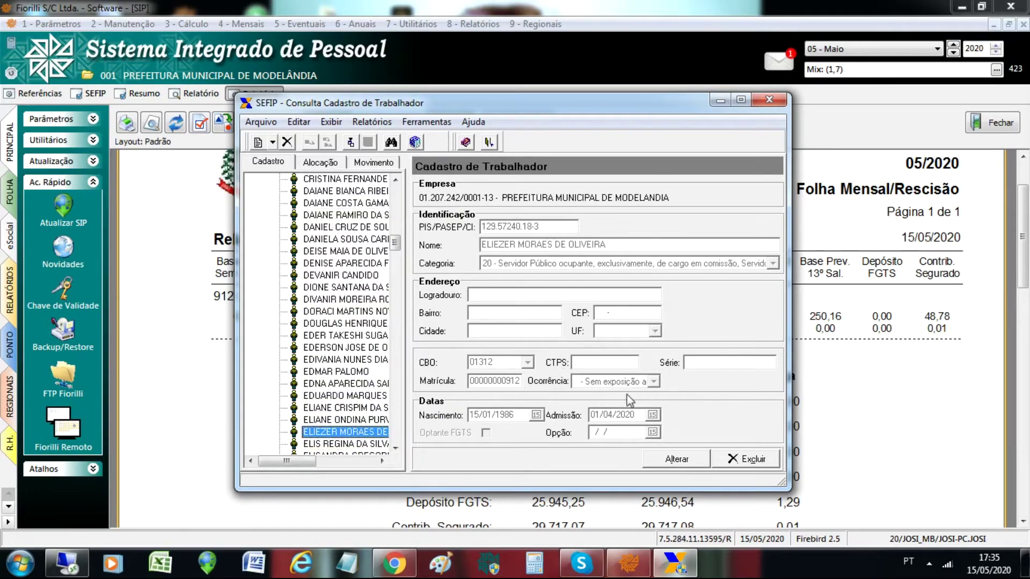
click(675, 460)
click(653, 380)
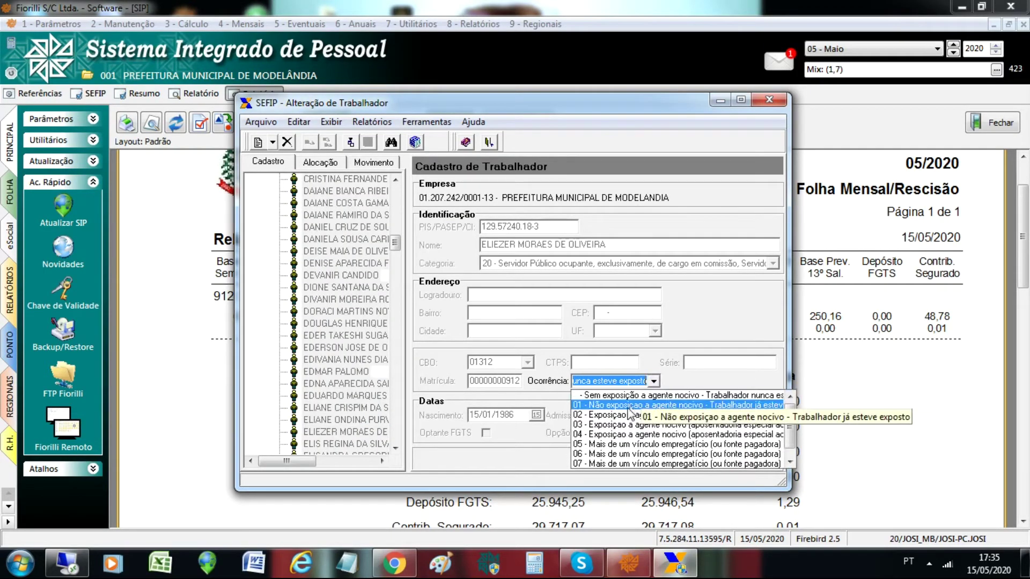
click(614, 444)
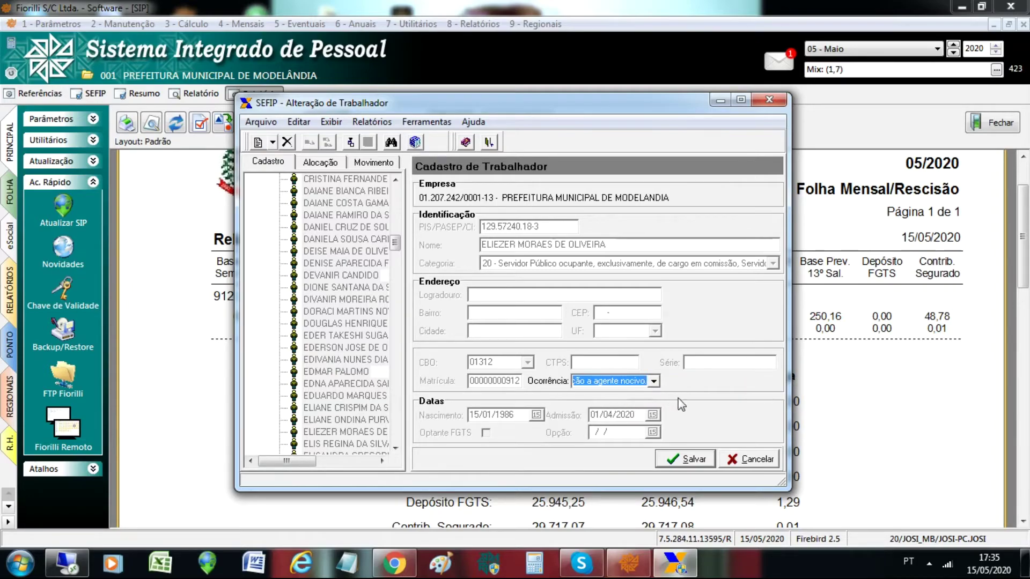
click(699, 460)
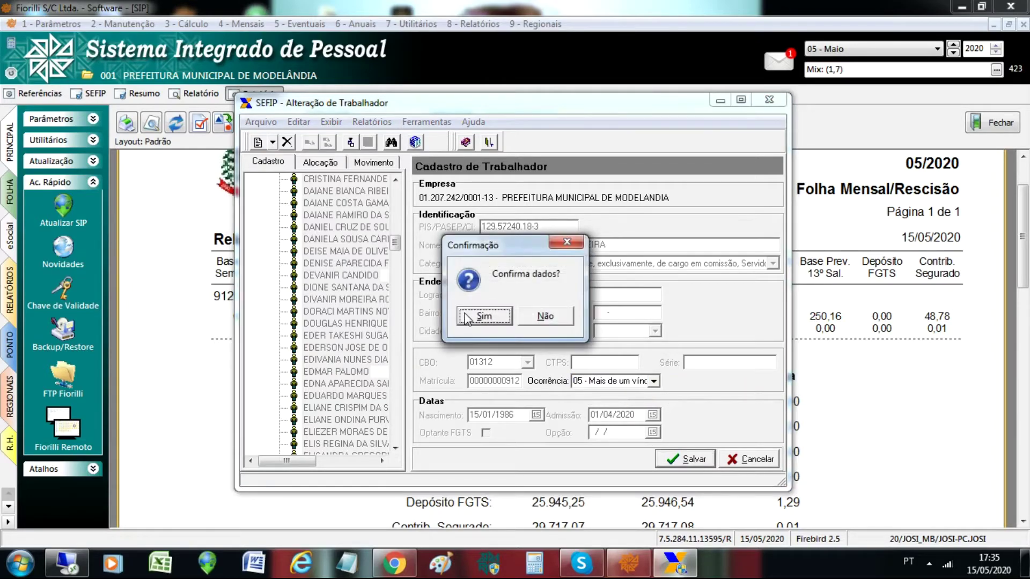
click(483, 316)
- Return to the 05/2020 movement, simulate its closing and preview the Analítico GPS report
drag(395, 243, 395, 185)
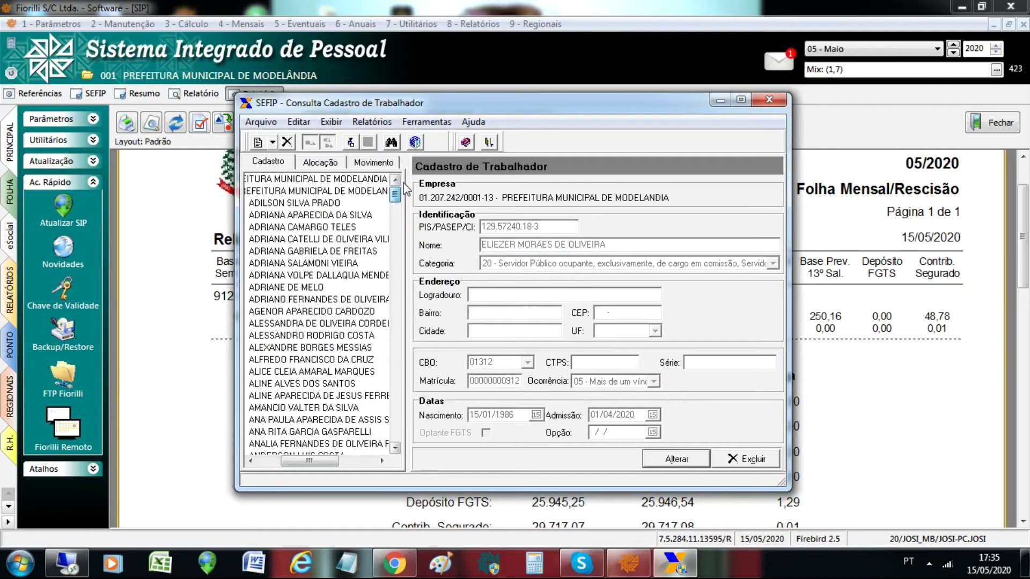
click(374, 163)
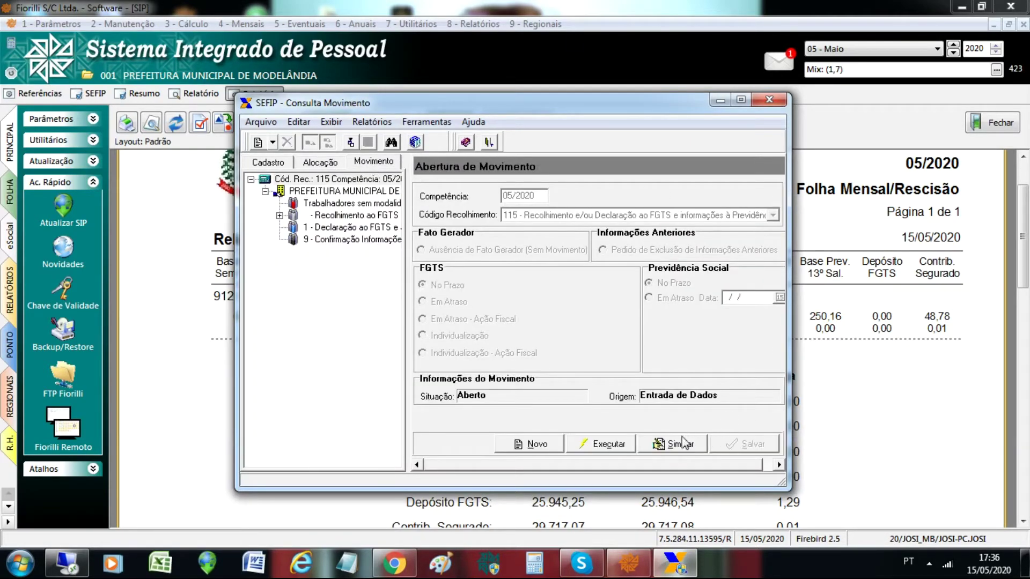
click(678, 443)
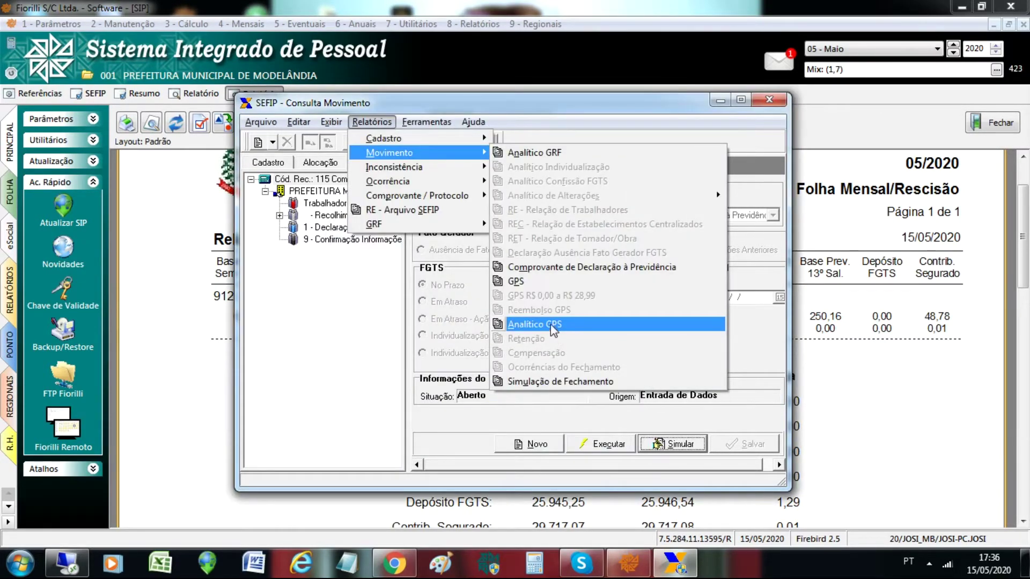
click(550, 324)
click(412, 316)
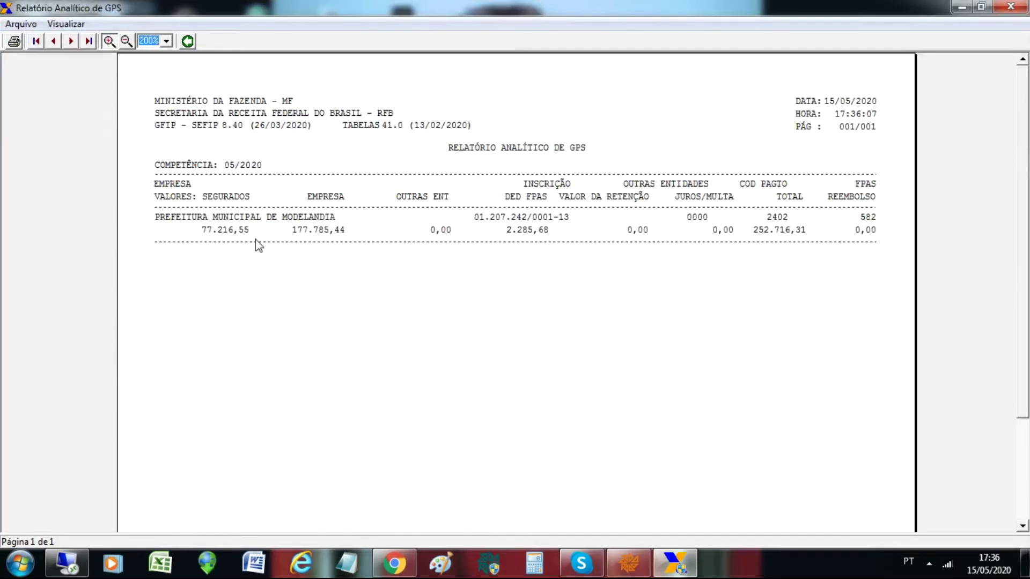
- Compare the Segurados value in the GPS report with the insured contribution total in SIP's Resumo Contábil Geral, and close the GPS preview
click(627, 562)
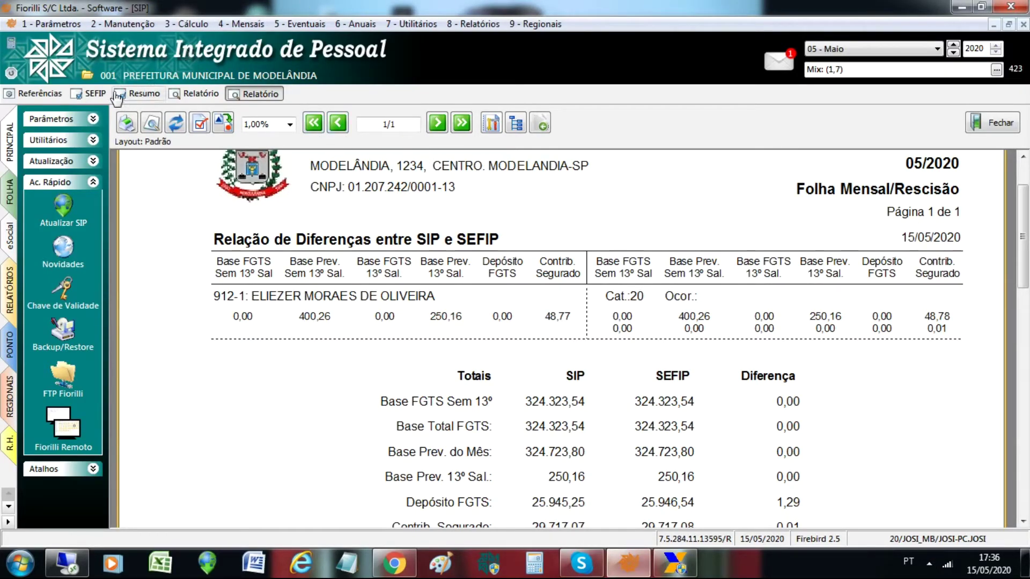
click(152, 95)
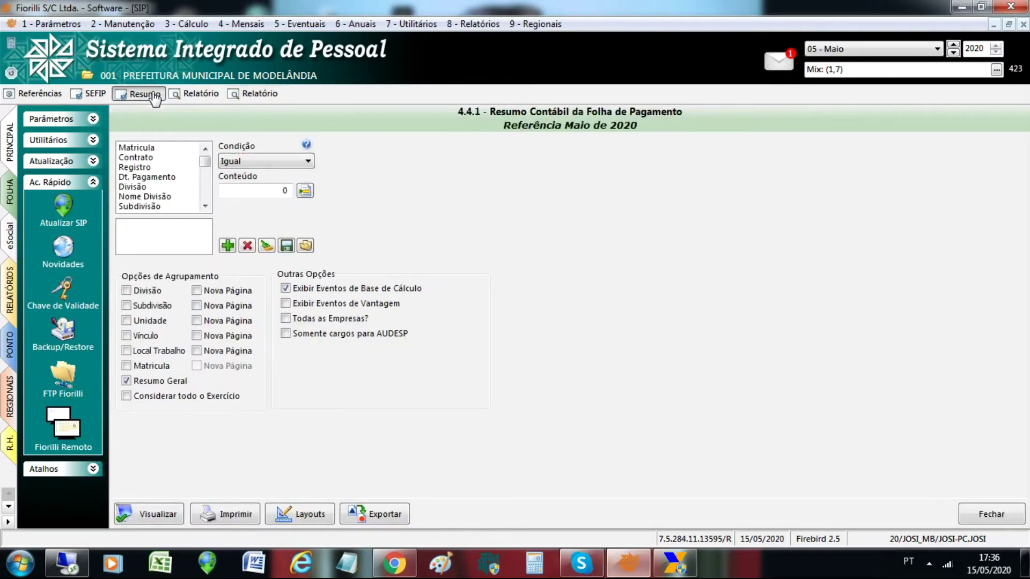
click(183, 95)
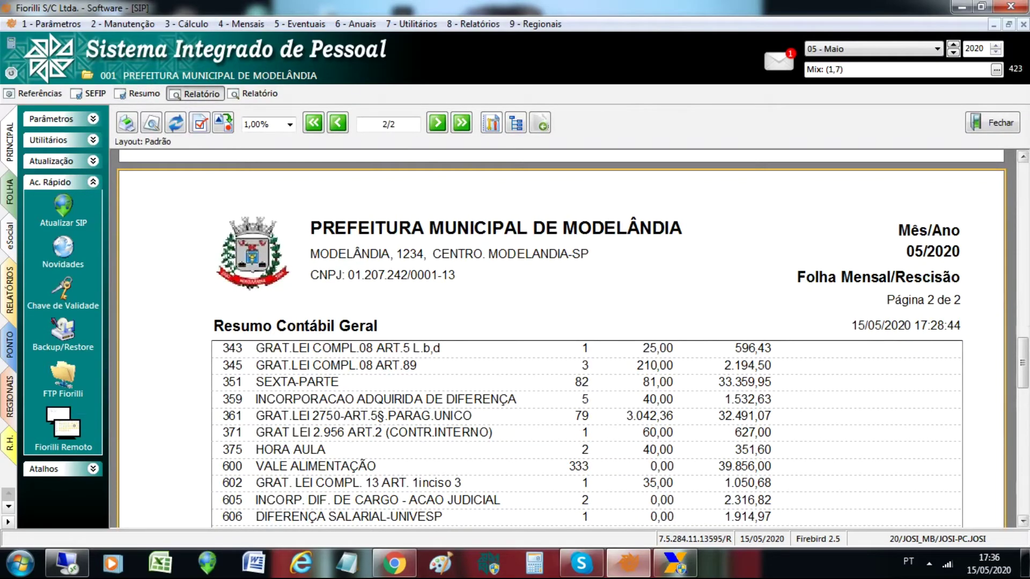
drag(1025, 376, 1025, 484)
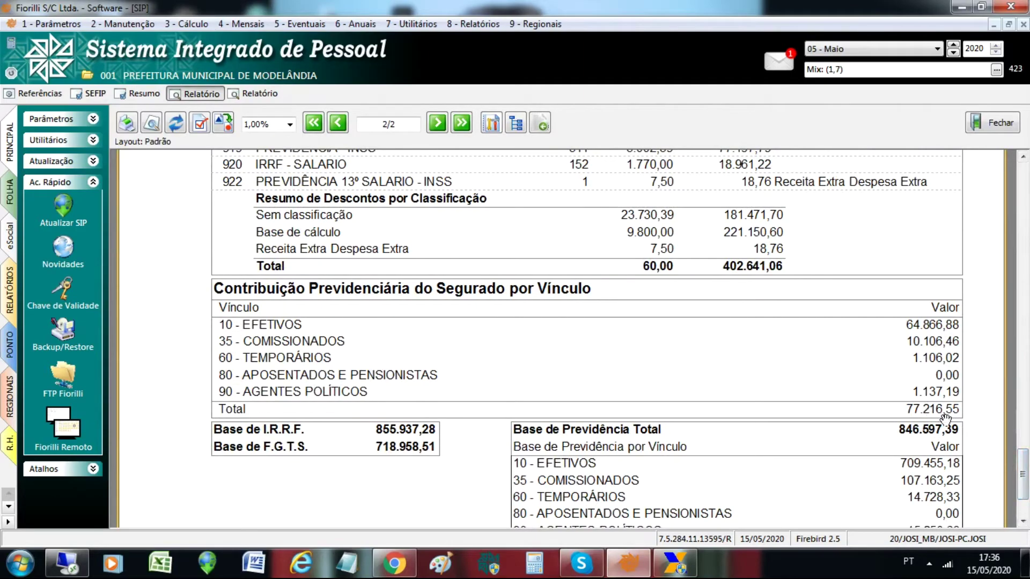
click(663, 571)
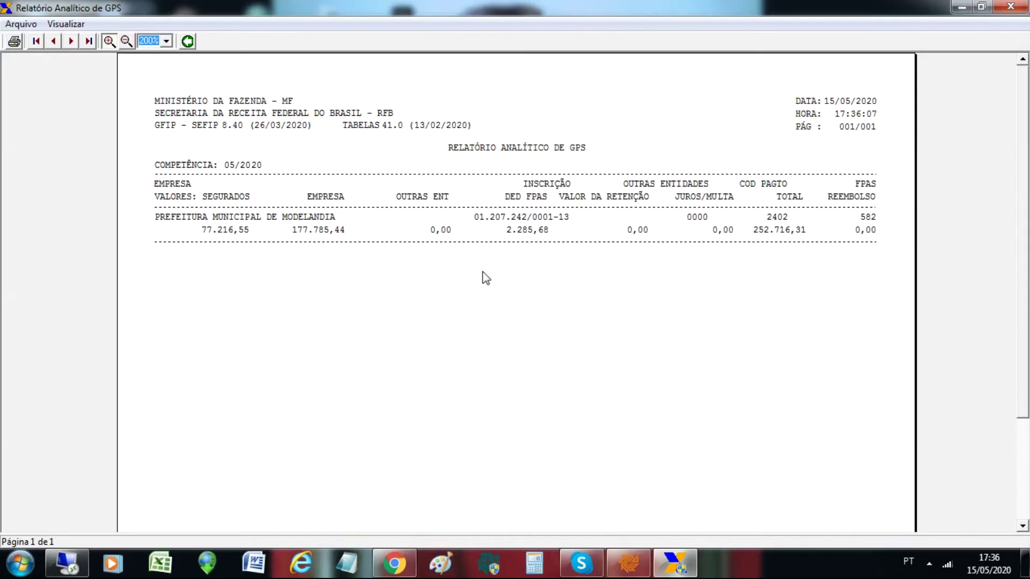
click(187, 41)
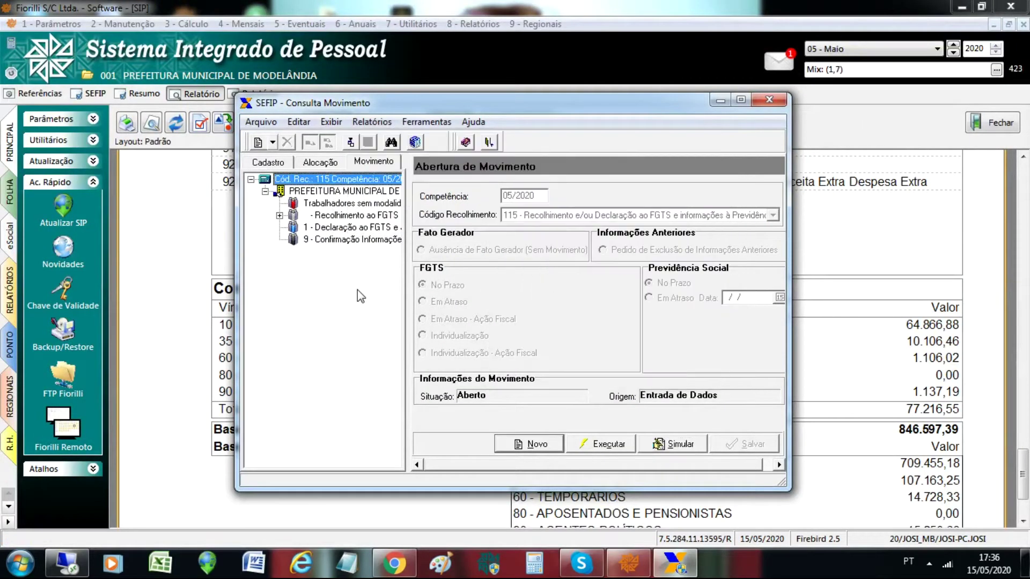